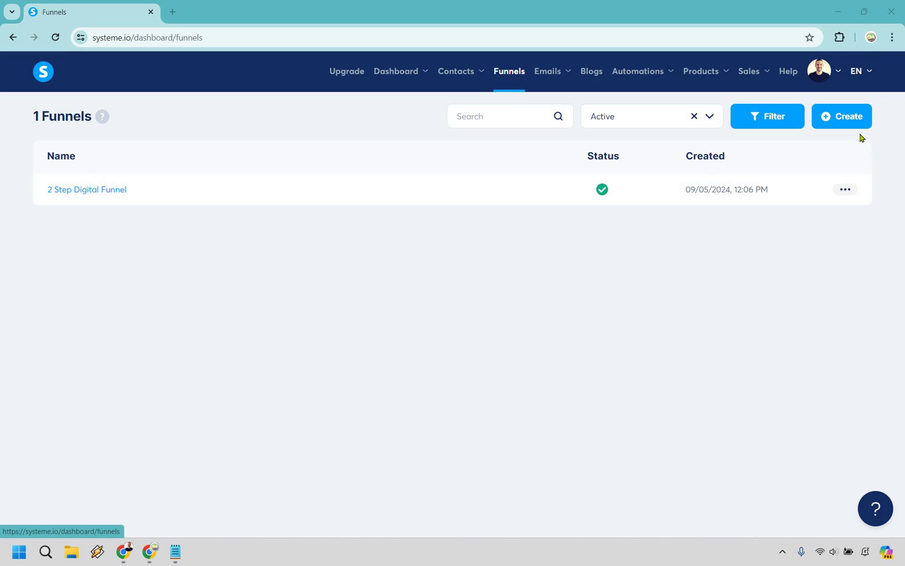
Create a new funnel named 'Affiliate Landing Page' with the Custom goal.
left_click(838, 116)
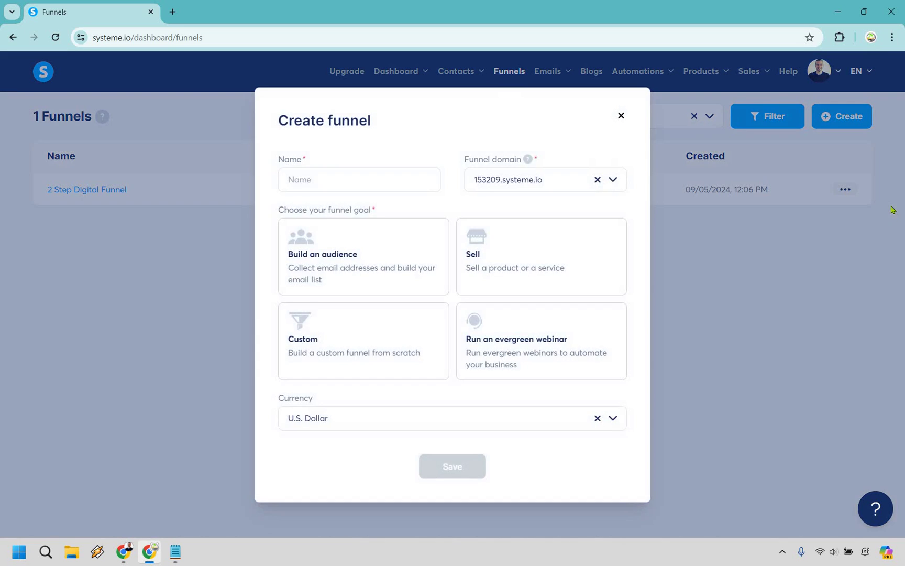
type("Affiliate Landing Page")
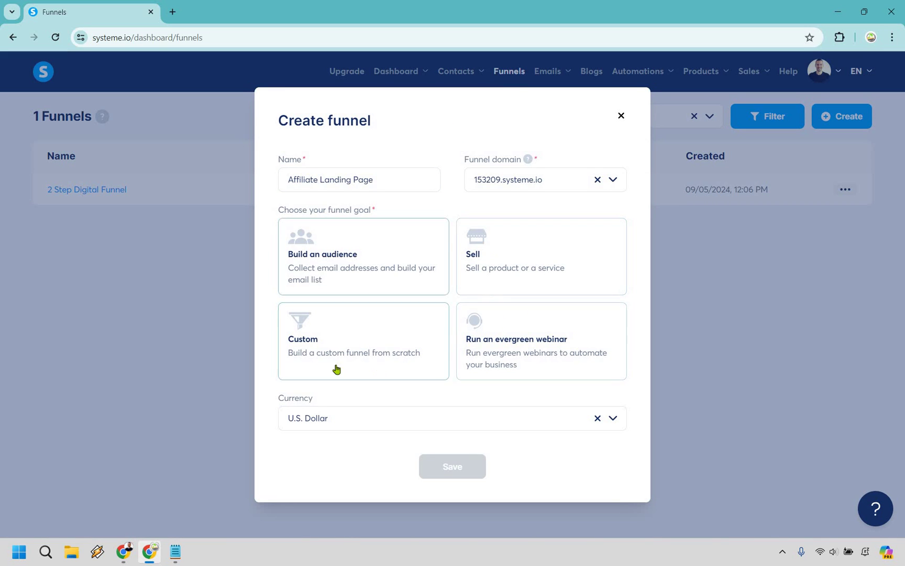
left_click(391, 336)
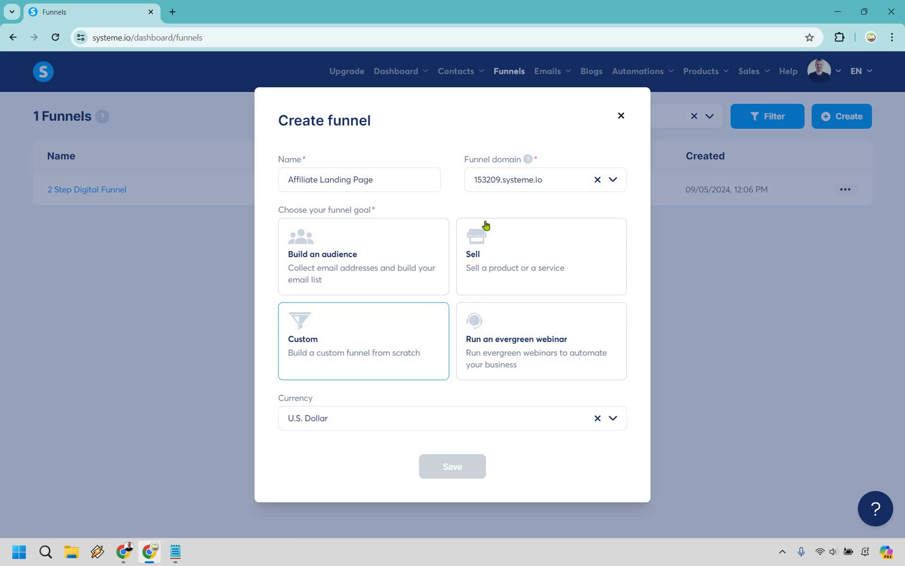
left_click(549, 269)
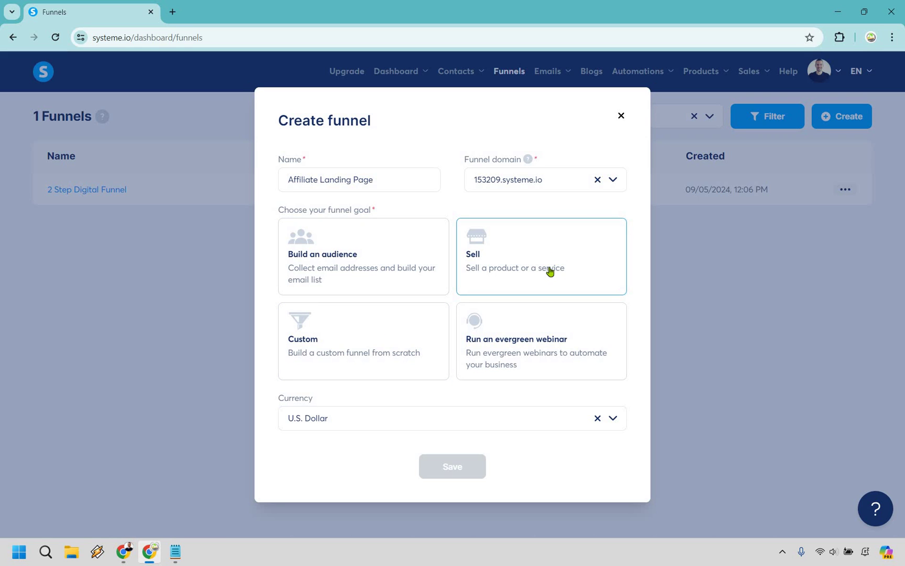
left_click(353, 264)
left_click(368, 332)
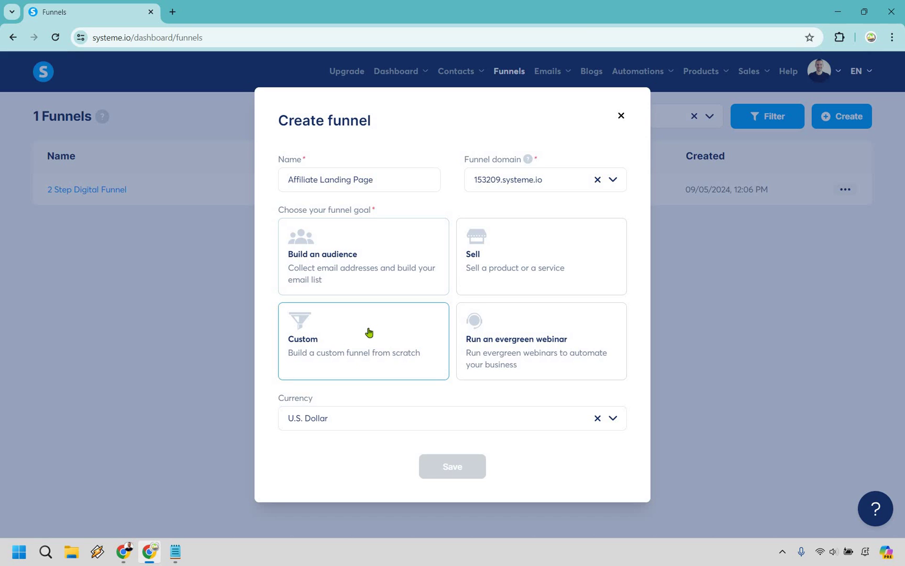
left_click(369, 332)
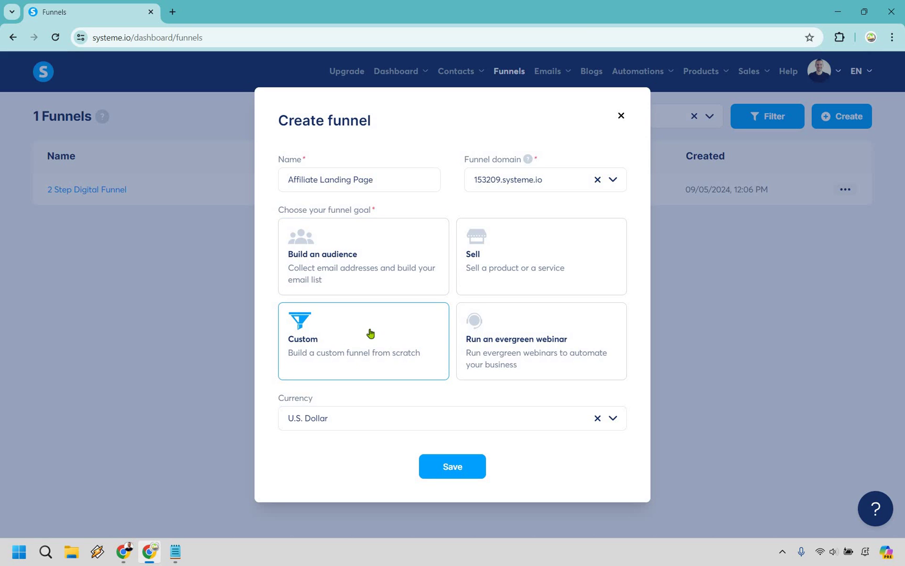
left_click(455, 471)
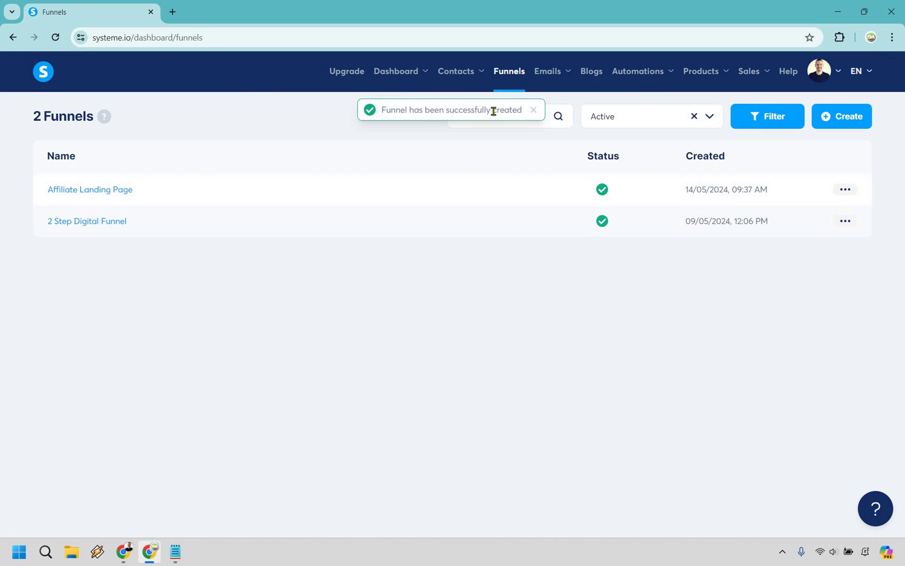
In the Affiliate Landing Page funnel, add a step named Landing Page of type Sales page.
left_click(96, 192)
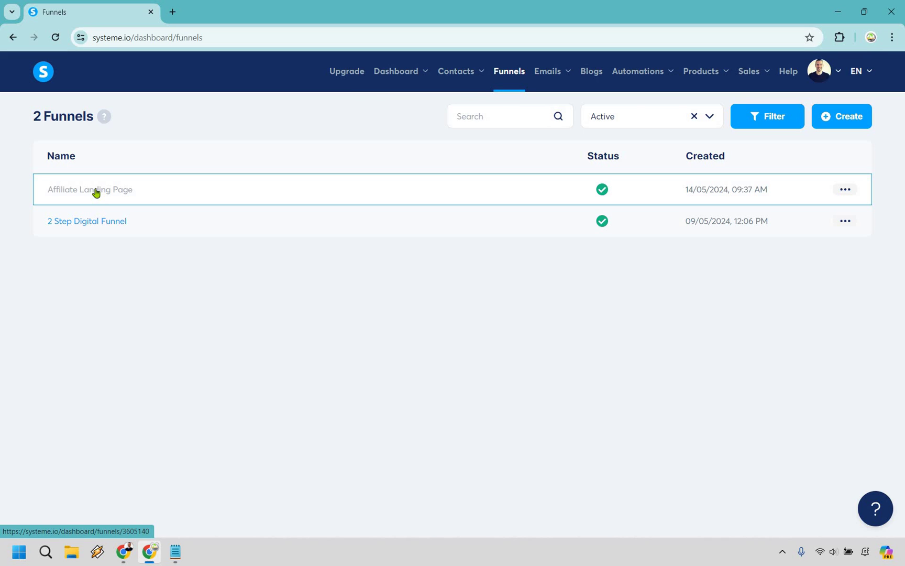
left_click(96, 192)
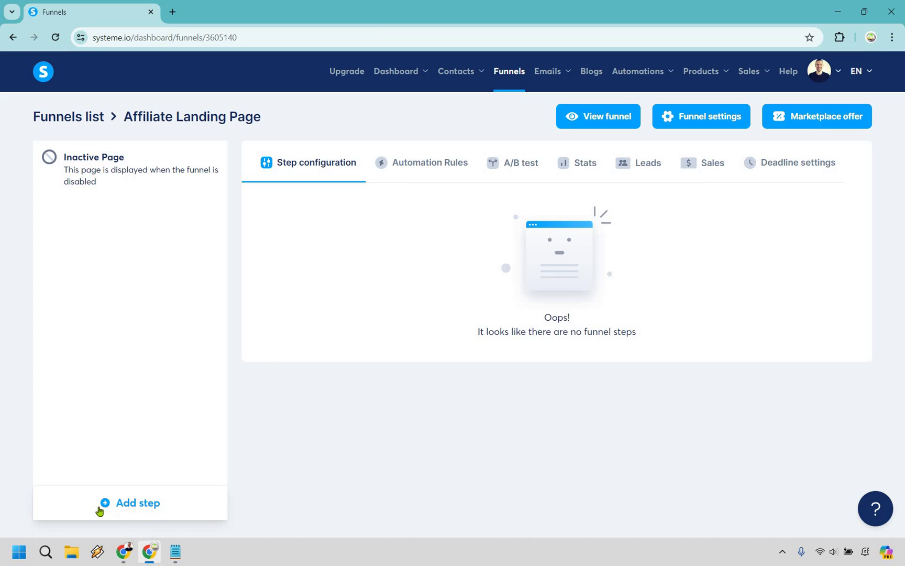
left_click(145, 504)
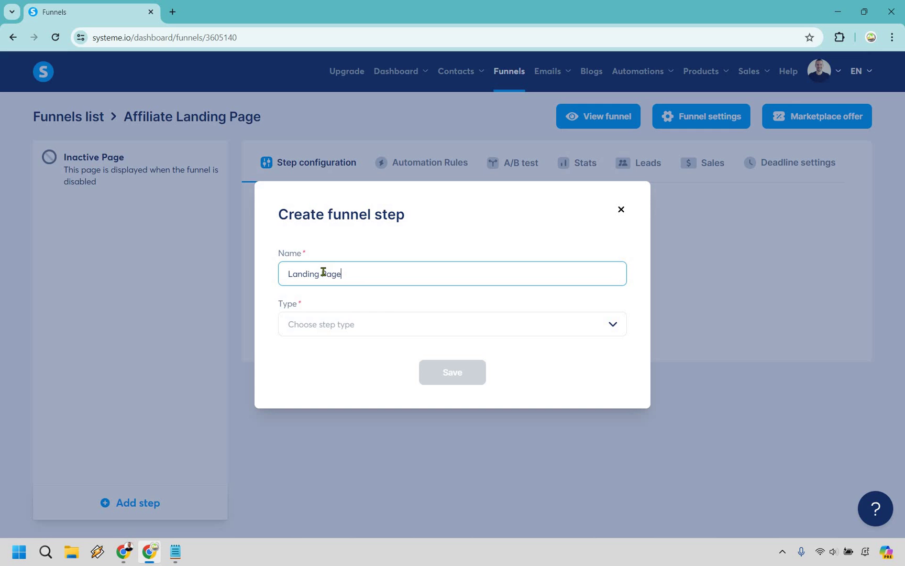
left_click(418, 329)
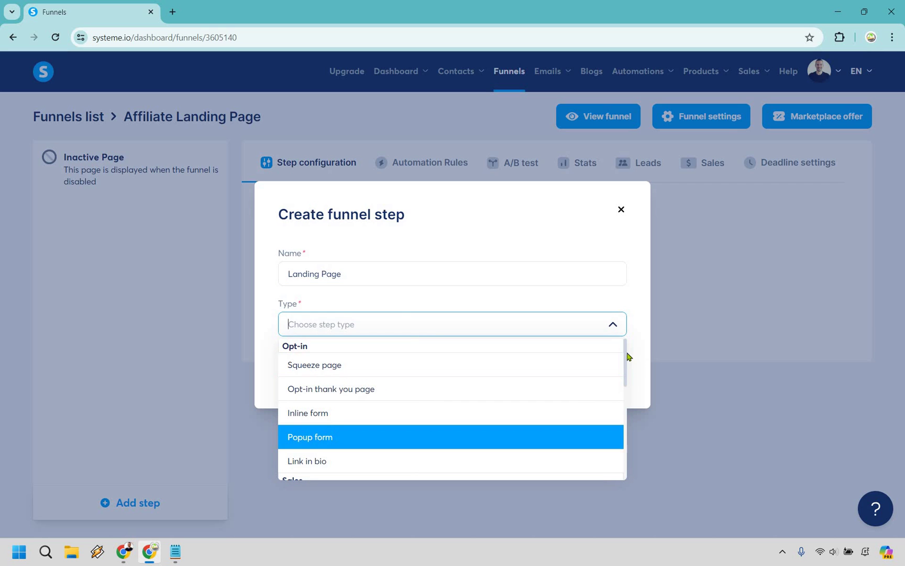
scroll(621, 398, "down", 2)
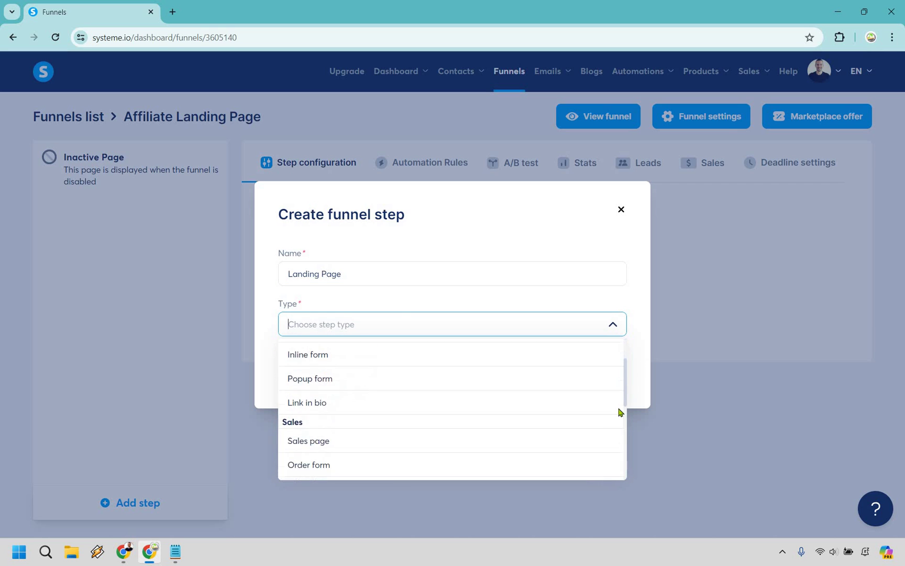
scroll(620, 412, "down", 8)
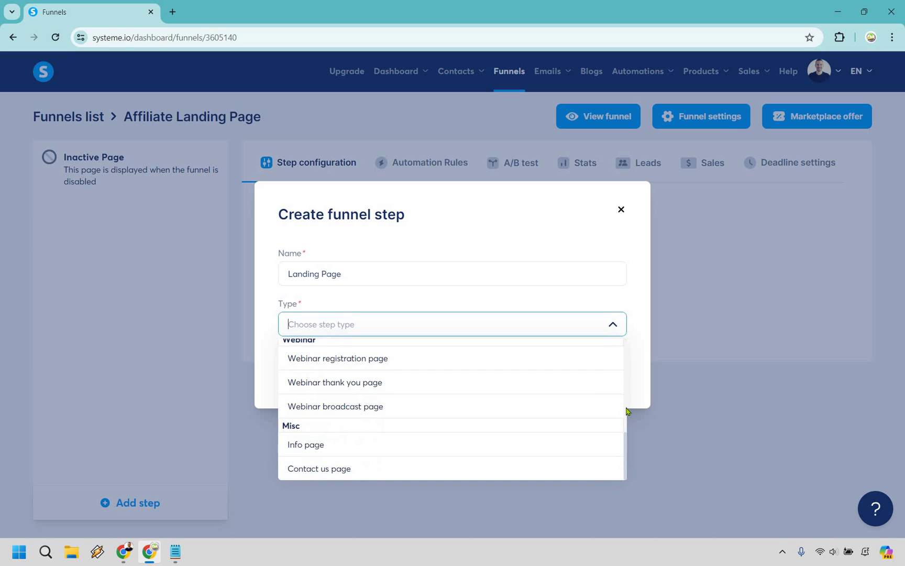
scroll(627, 369, "up", 9)
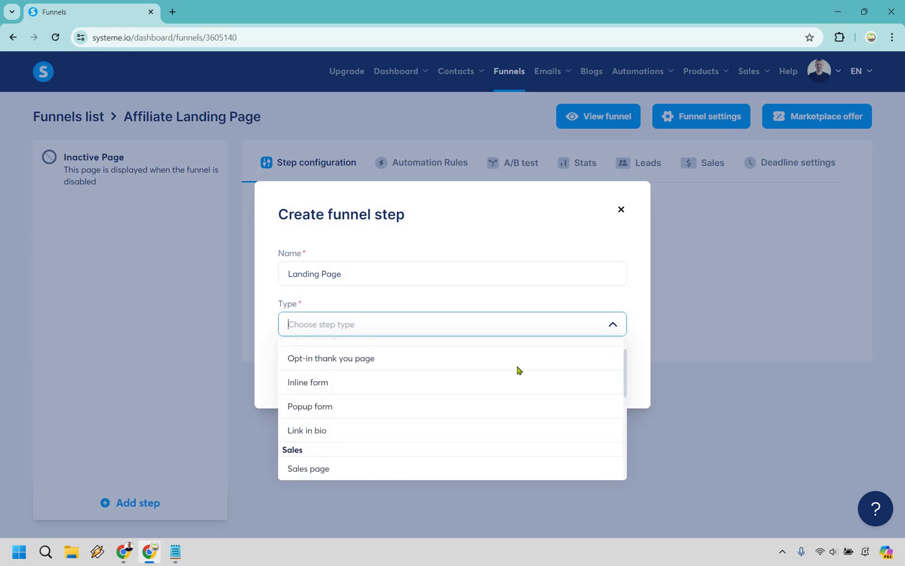
scroll(445, 385, "up", 1)
scroll(362, 424, "down", 2)
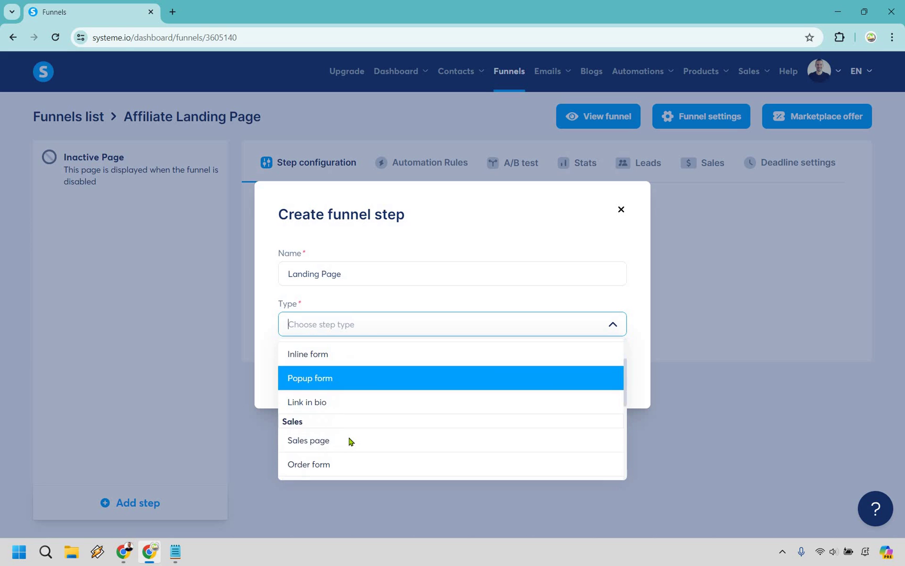
left_click(352, 439)
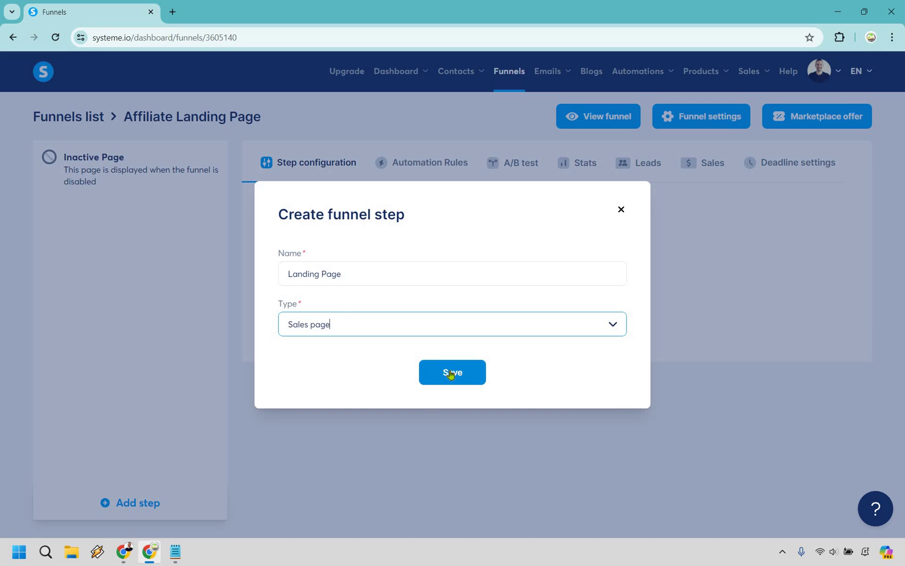
left_click(451, 373)
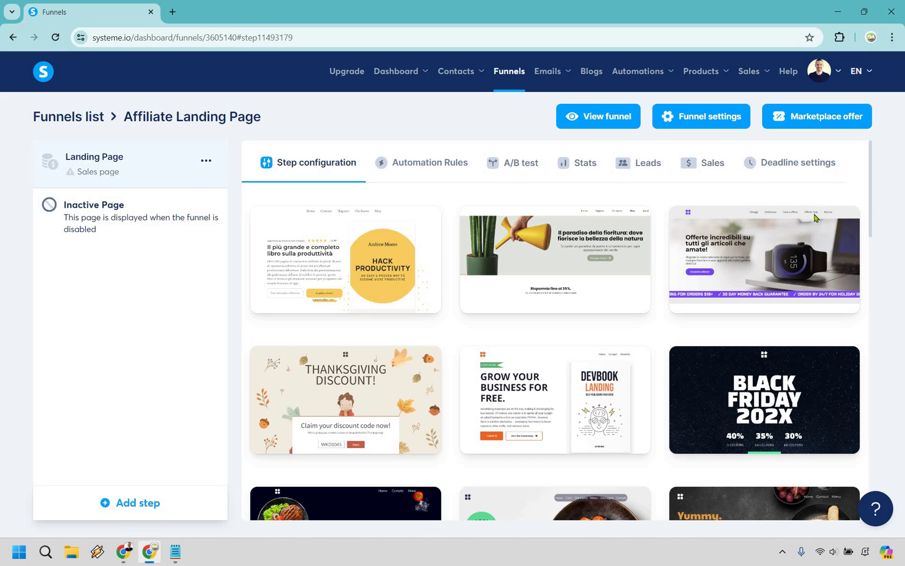
Browse the first page of Sales page templates and move to the next page.
mouse_move(851, 211)
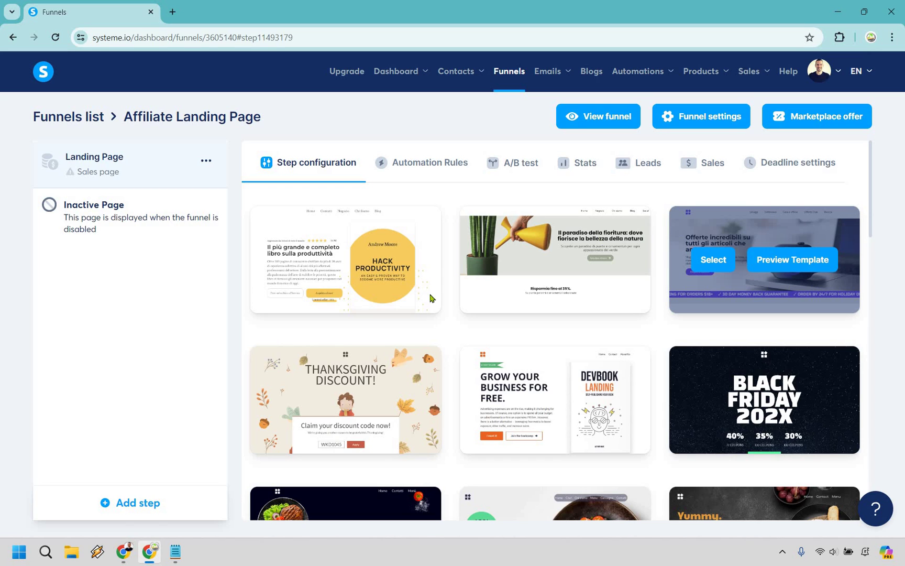
mouse_move(315, 384)
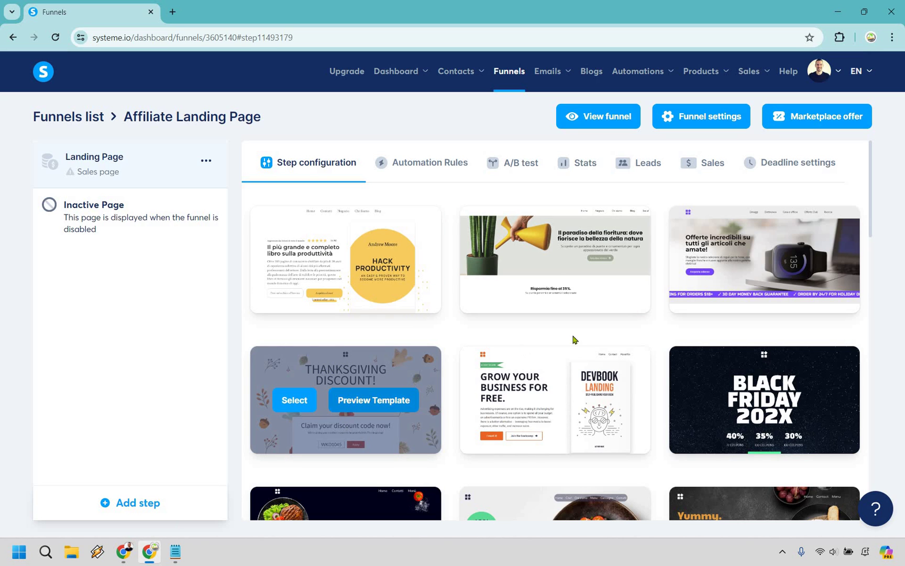
mouse_move(646, 255)
scroll(646, 255, "down", 8)
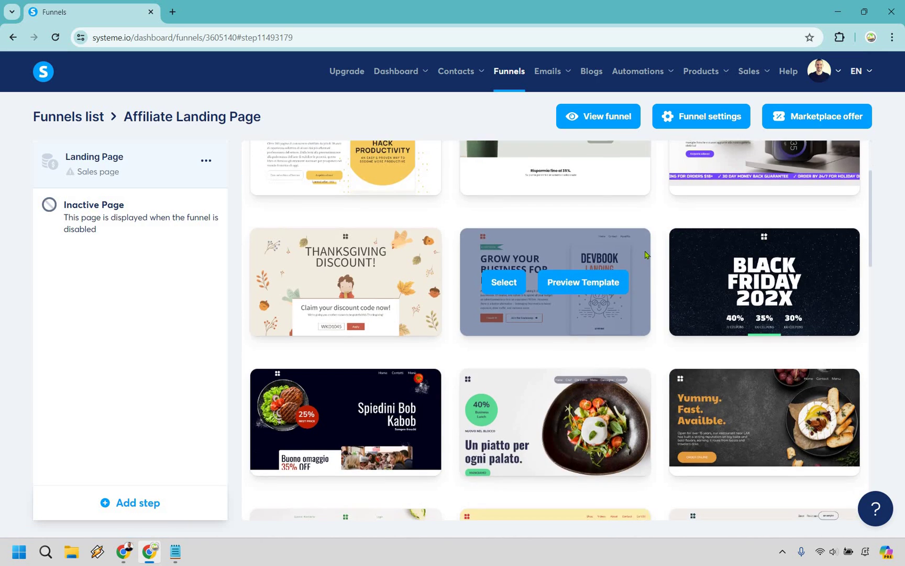
scroll(646, 255, "down", 9)
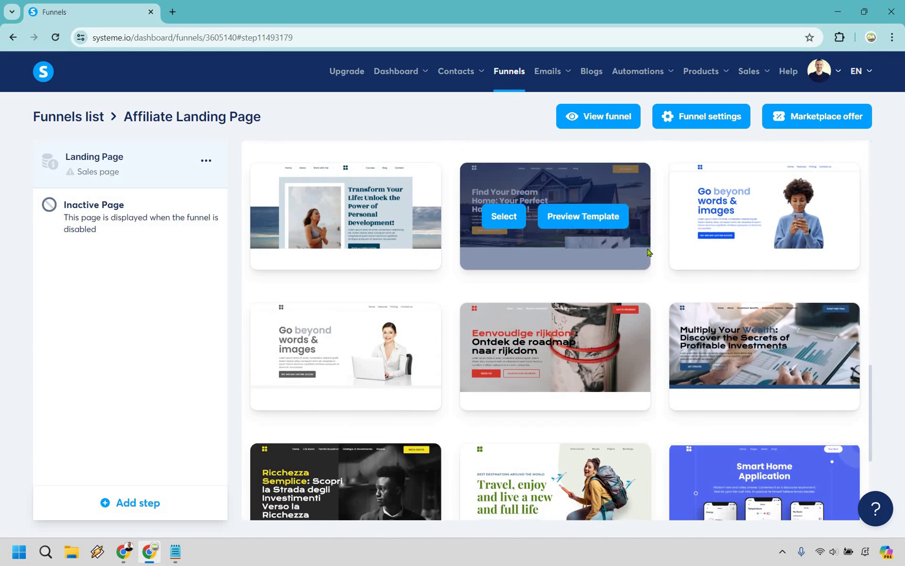
scroll(647, 253, "down", 4)
left_click(840, 485)
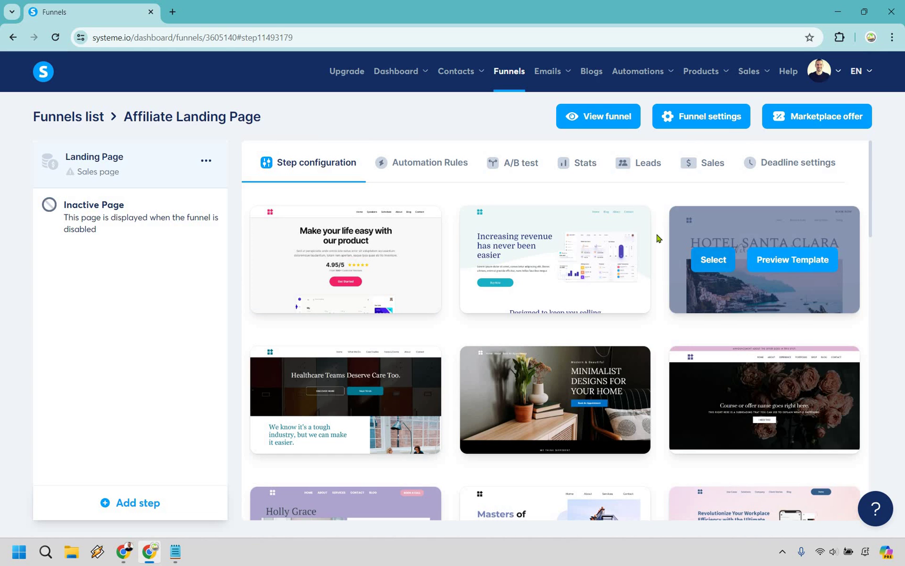
Scroll through the following template pages, advancing once more to the later templates.
scroll(660, 234, "down", 6)
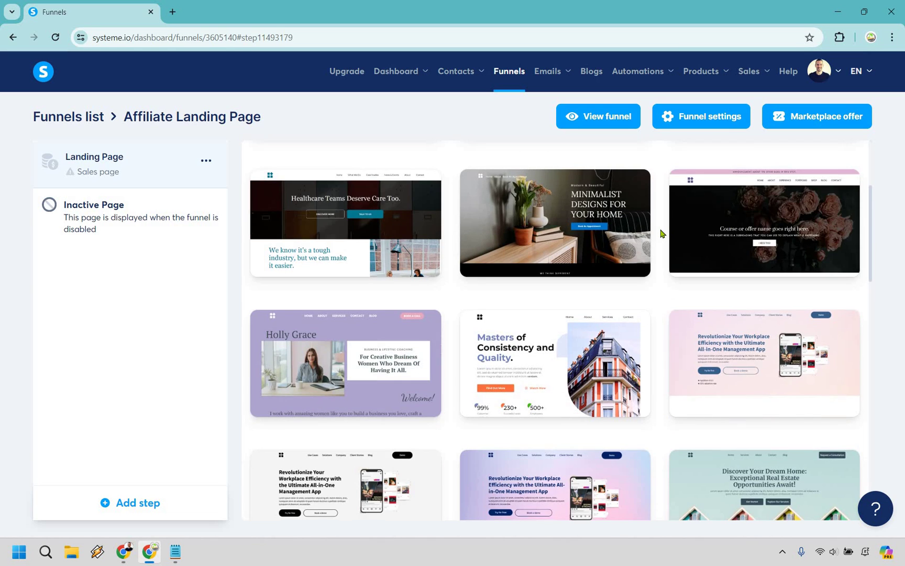
scroll(660, 234, "down", 8)
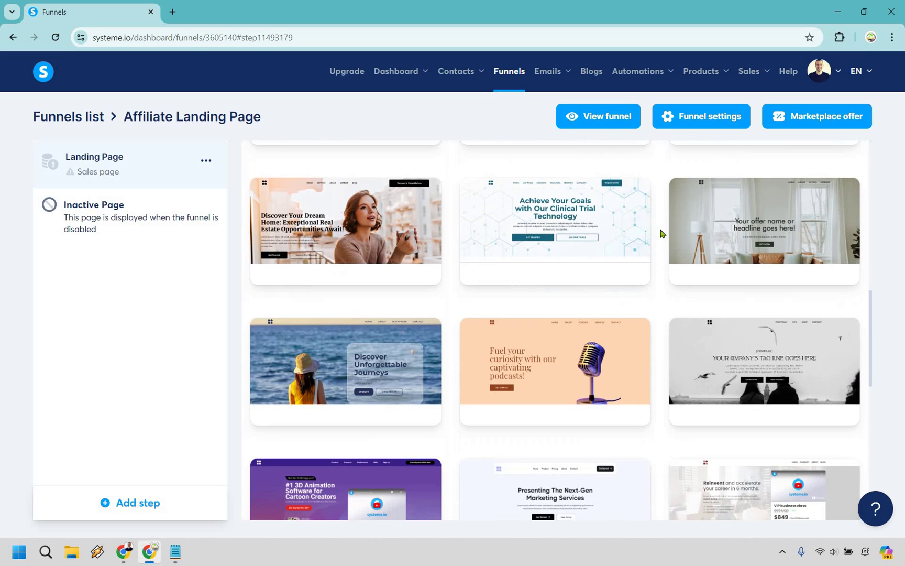
scroll(661, 234, "down", 8)
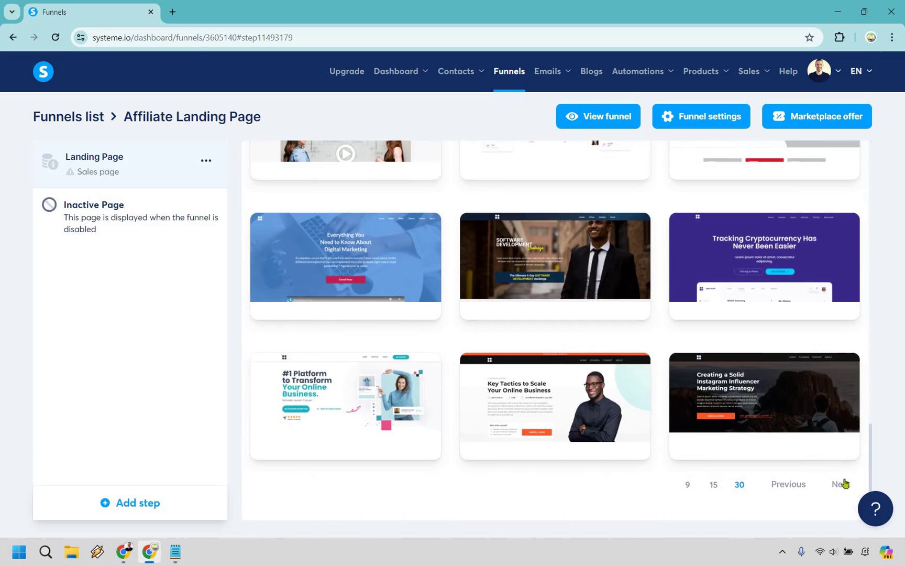
left_click(842, 499)
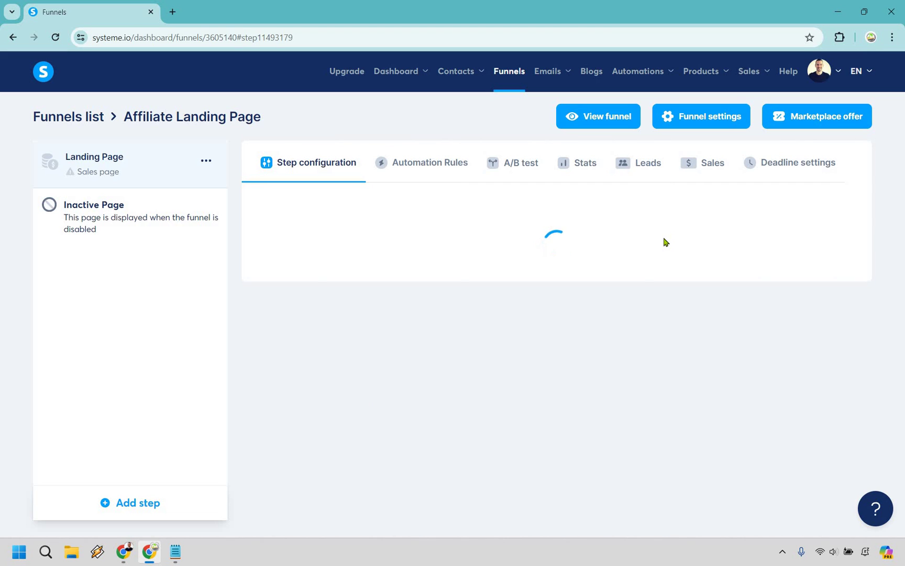
scroll(661, 238, "down", 9)
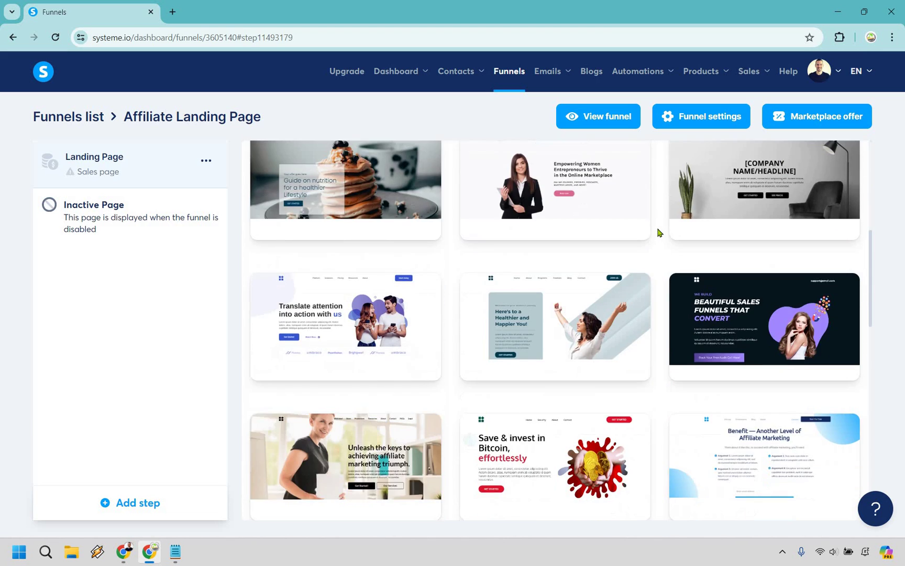
scroll(659, 233, "down", 12)
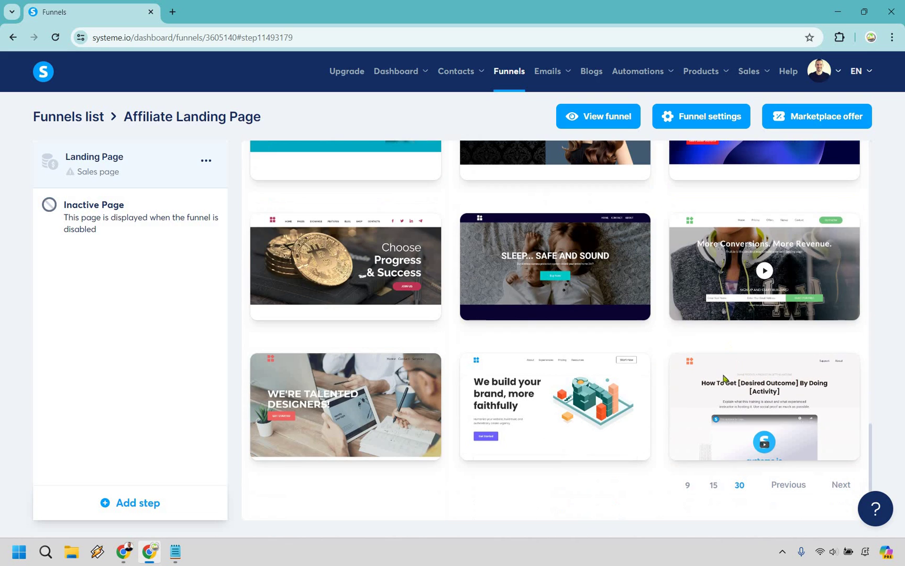
Preview the How To Get [Desired Outcome] template, close the preview, and select that template.
mouse_move(786, 390)
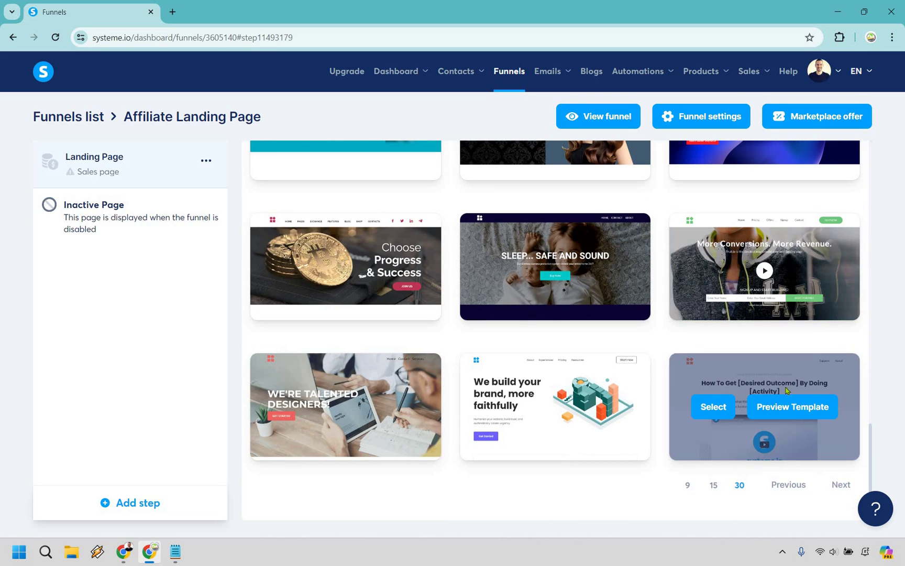
left_click(796, 412)
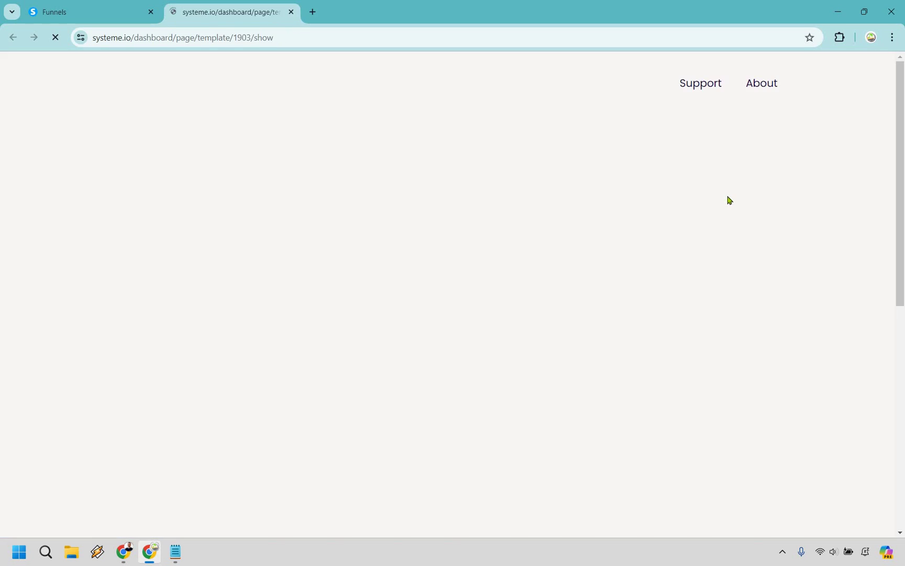
scroll(552, 202, "down", 15)
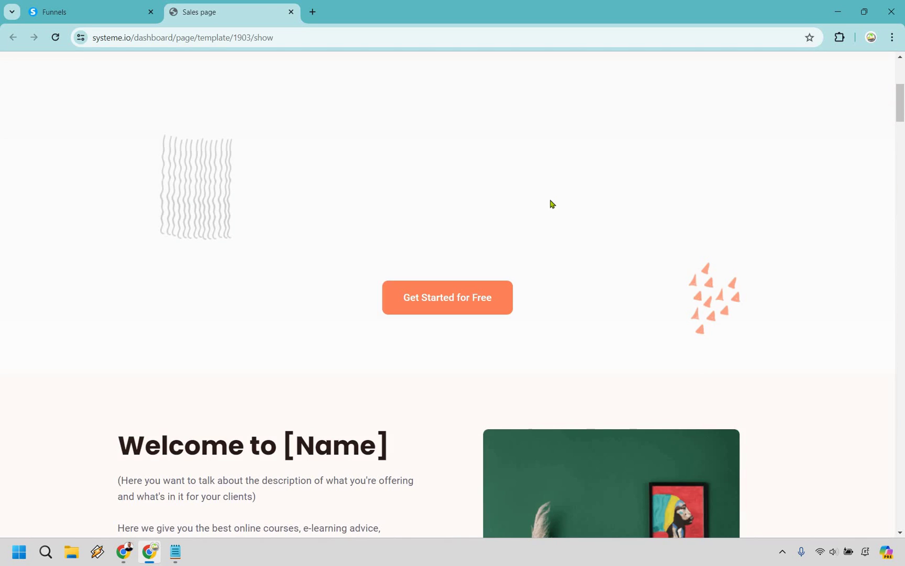
scroll(902, 184, "down", 20)
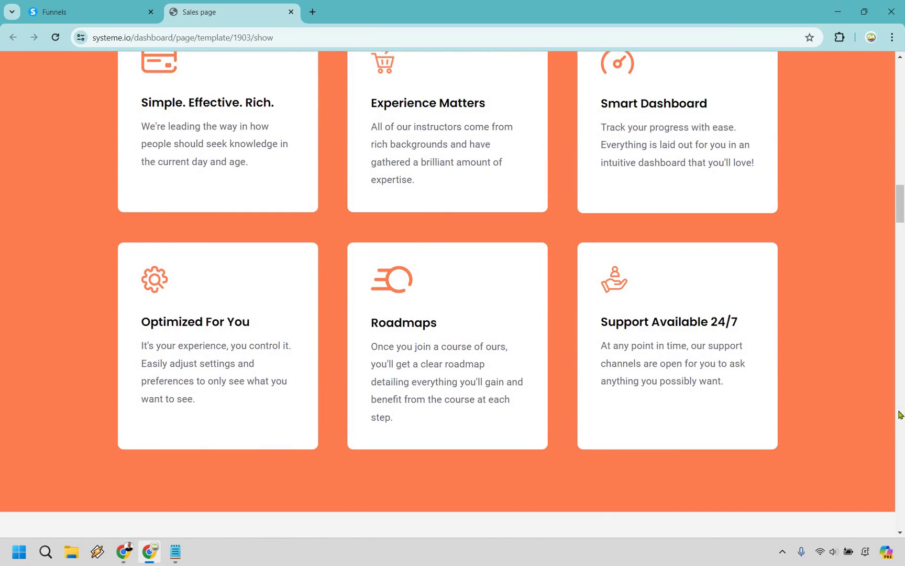
scroll(901, 527, "down", 5)
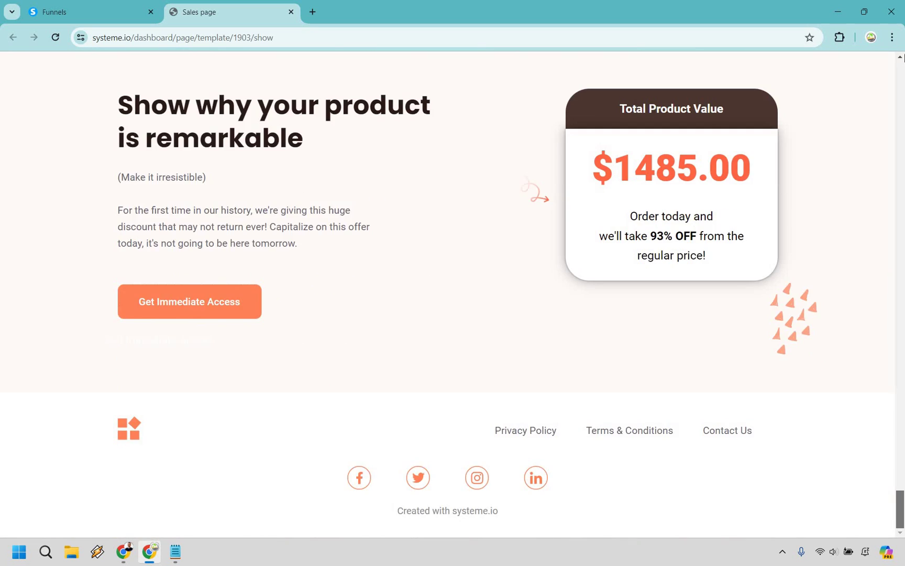
key("Home")
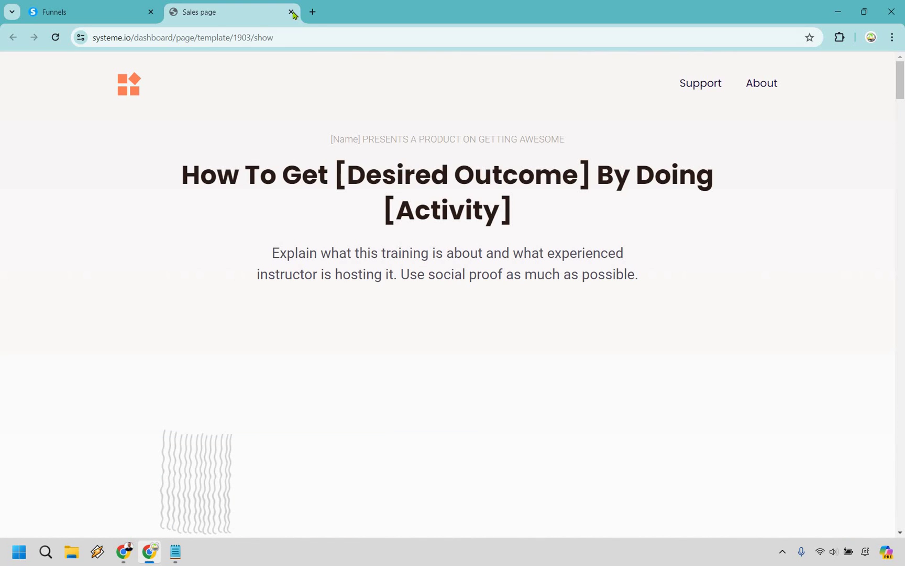
key("ctrl+w")
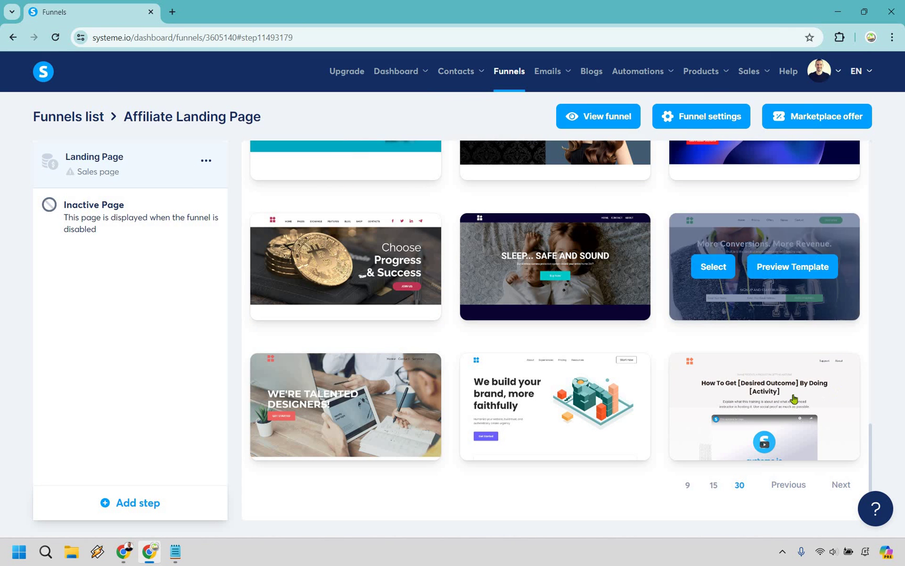
left_click(716, 407)
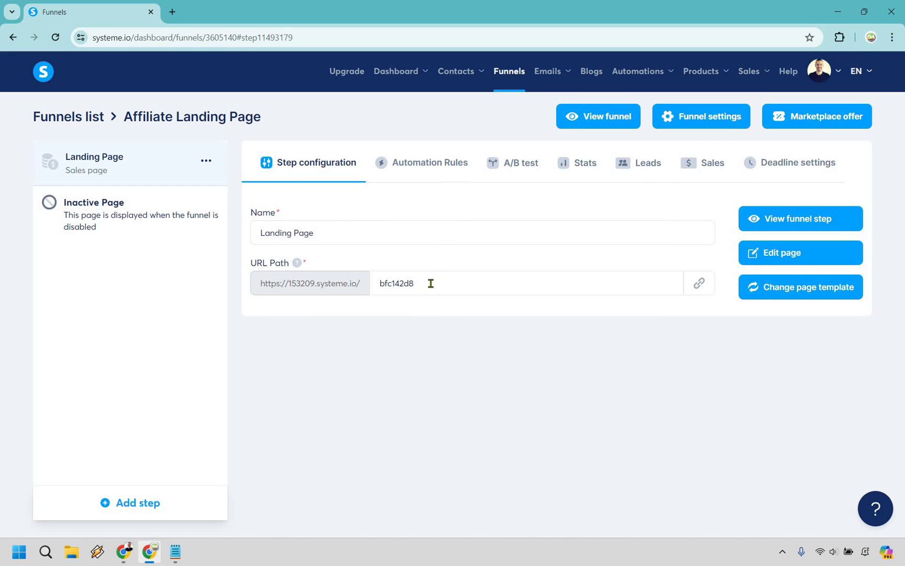
Replace the step's URL path with 'systeme', after trying 'lander' and 'dog', and save it.
double_click(430, 283)
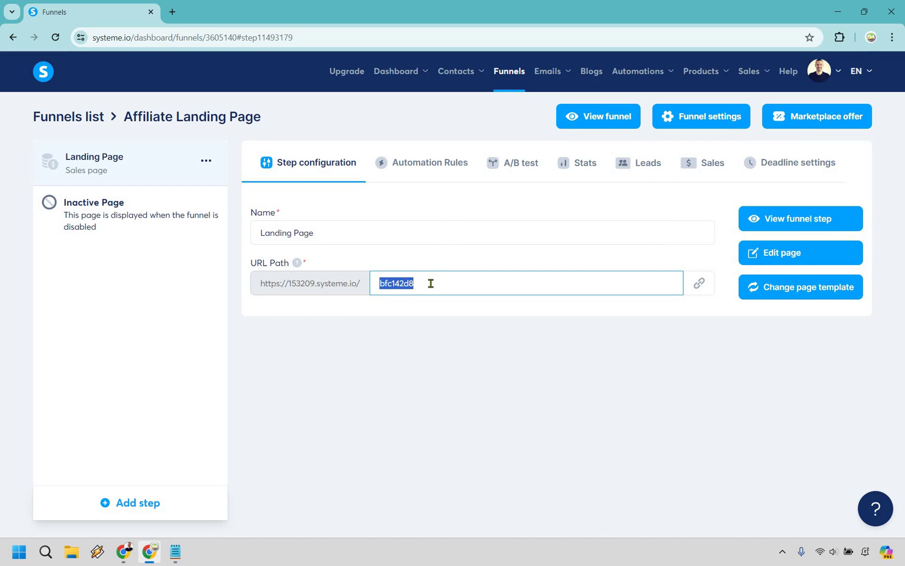
type("lander")
key("Return")
double_click(421, 283)
type("dog")
double_click(474, 283)
key("Return")
type("systeme")
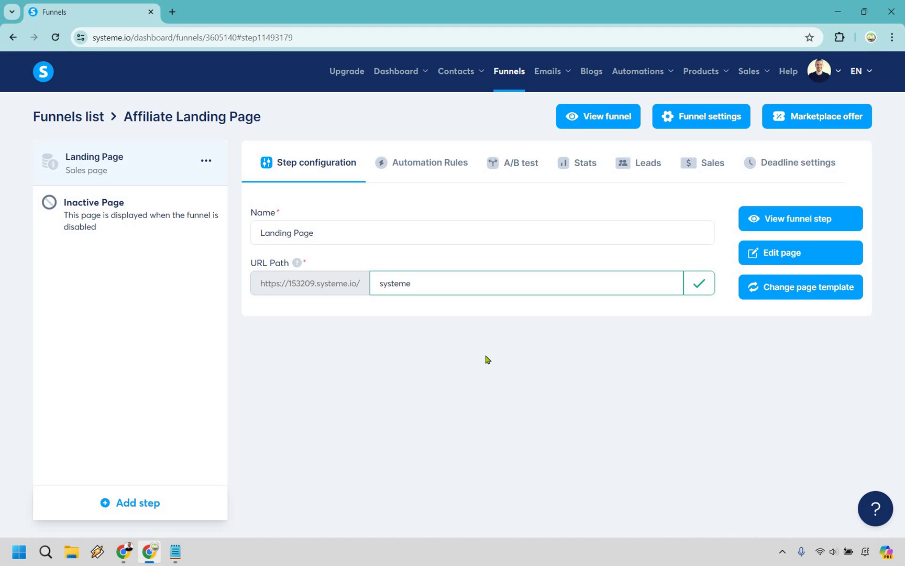
left_click(486, 359)
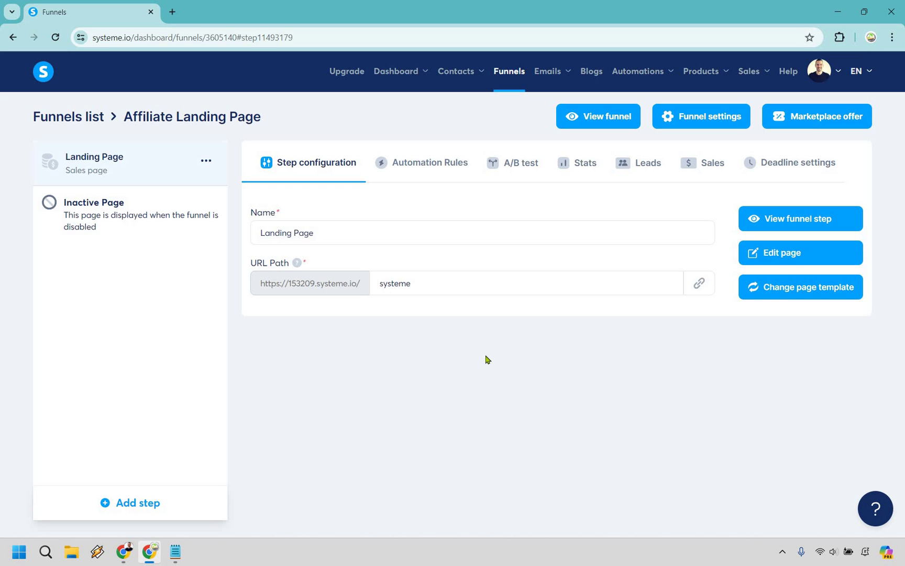
Open the page in the editor and delete the top header with the logo and Support/About links.
left_click(803, 256)
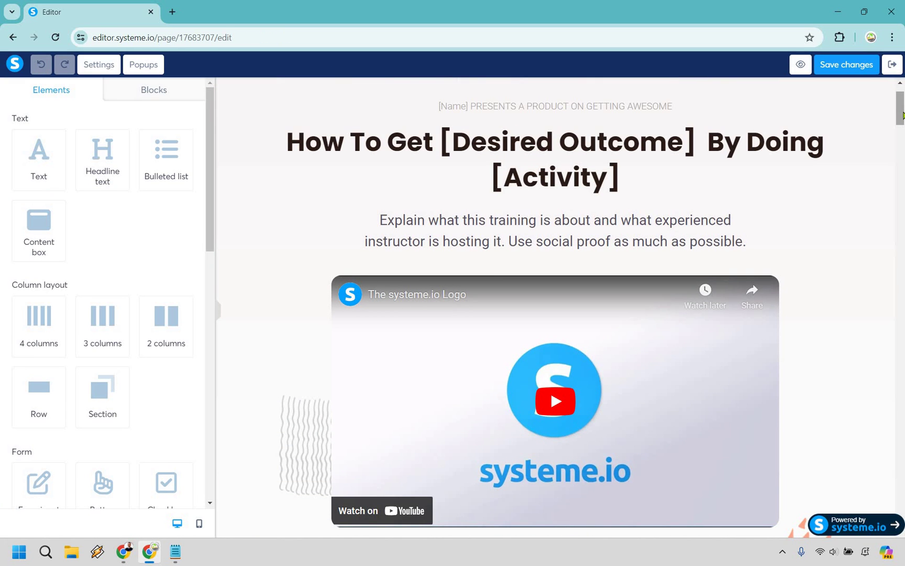
scroll(576, 236, "down", 1)
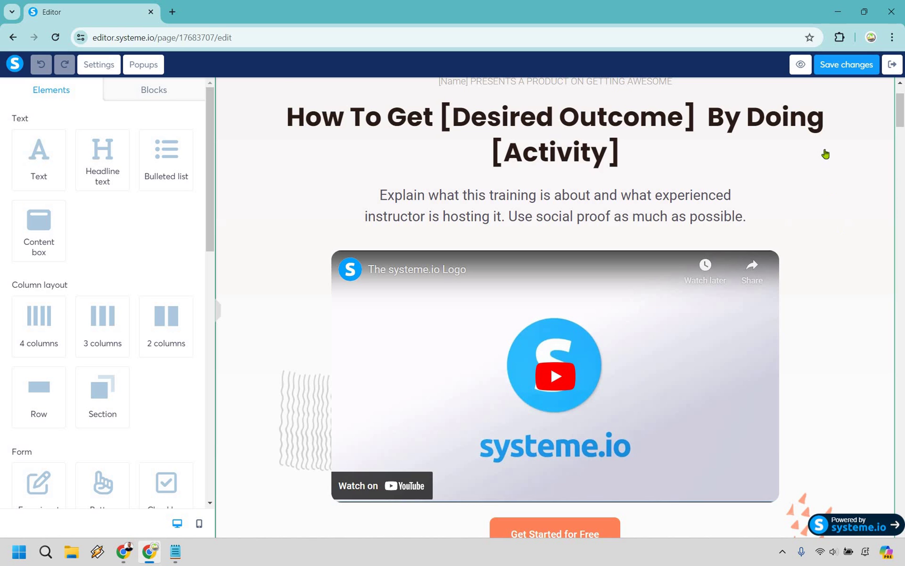
scroll(843, 88, "up", 2)
left_click(886, 85)
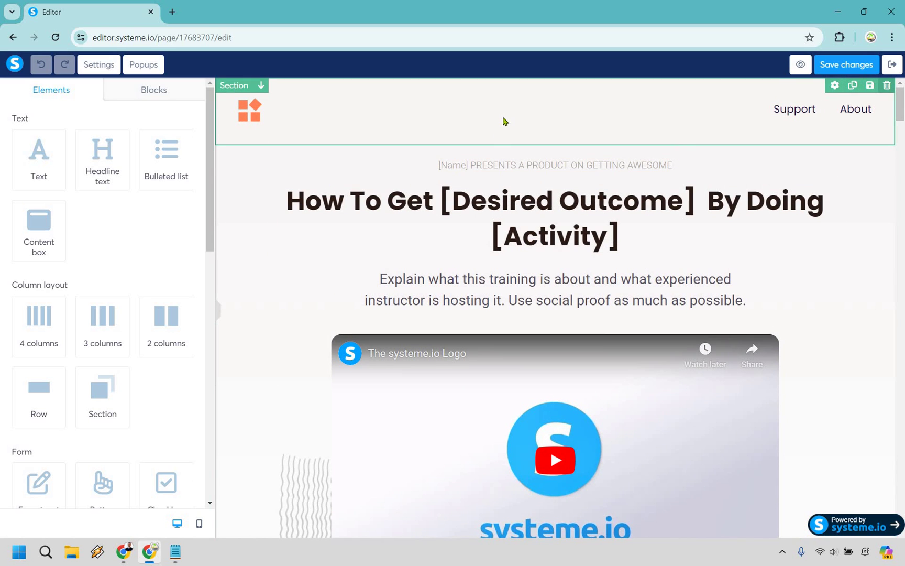
key("Return")
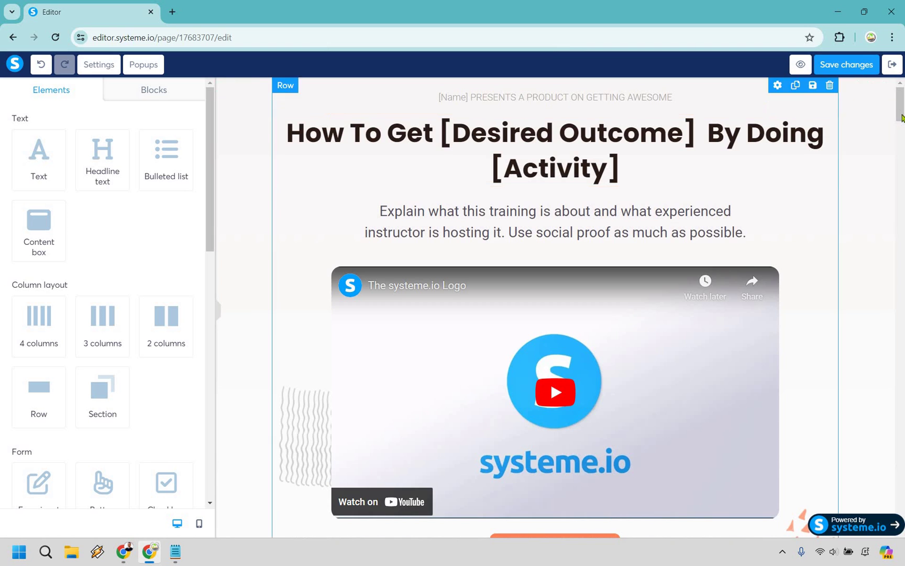
Delete the Welcome, Sales and Marketing Services, and orange Simple Yet Powerful Marketing sections.
scroll(881, 258, "down", 5)
scroll(888, 286, "down", 2)
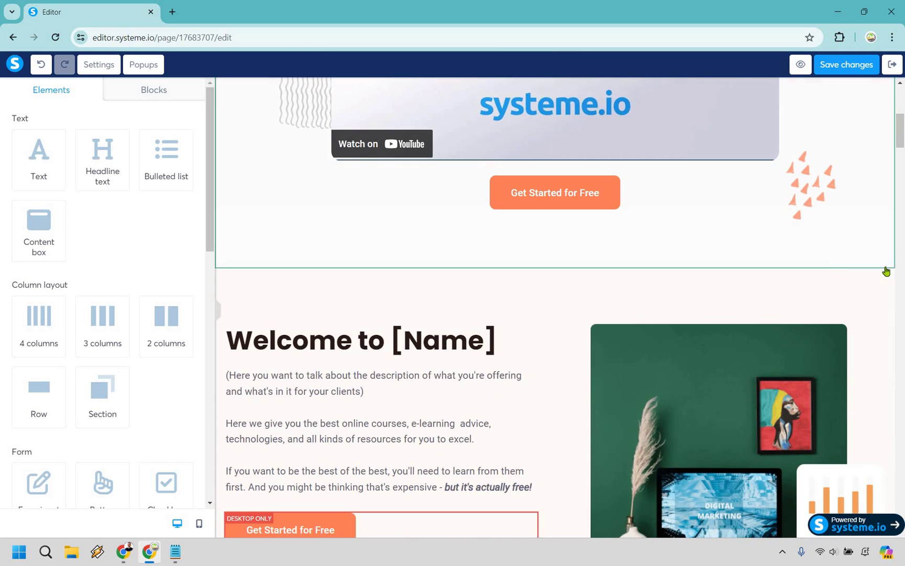
left_click(887, 261)
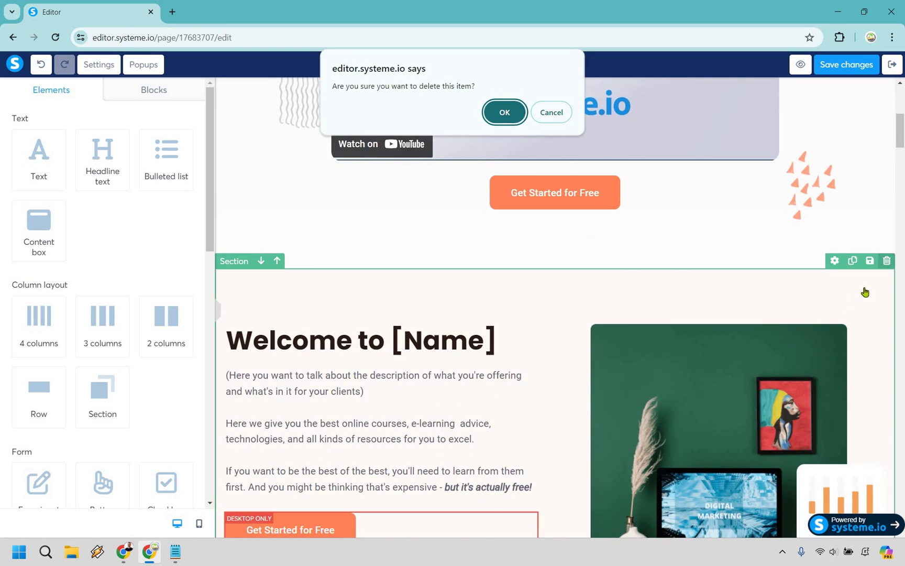
key("Return")
key("Delete")
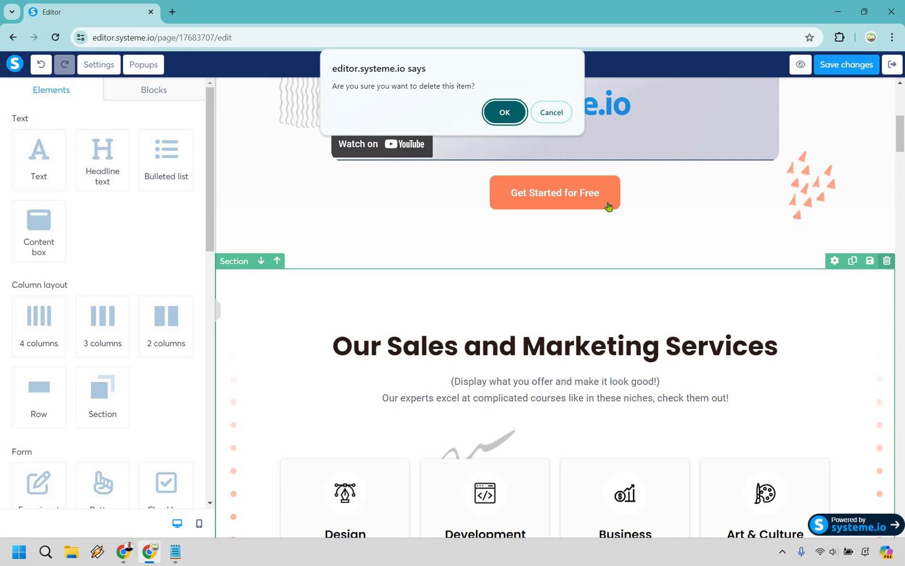
key("Return")
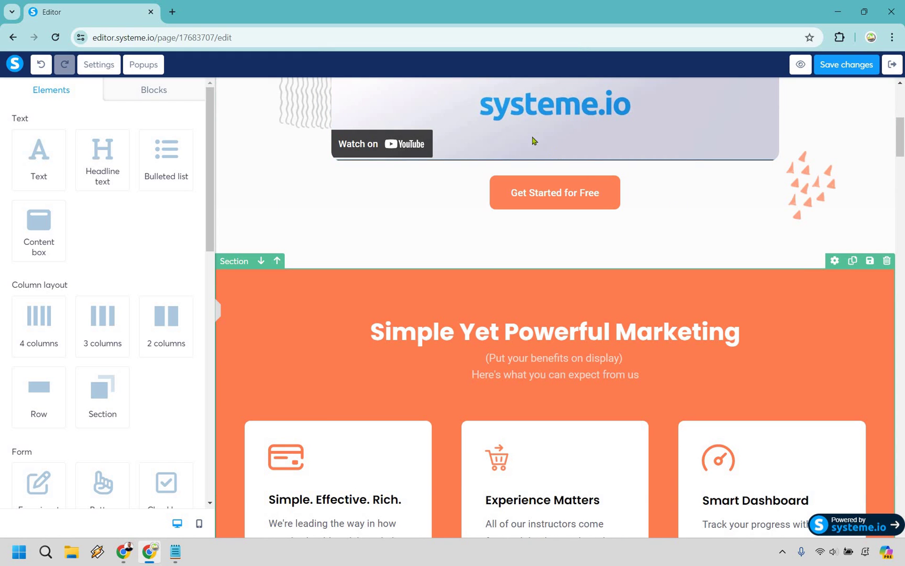
left_click(887, 261)
key("Return")
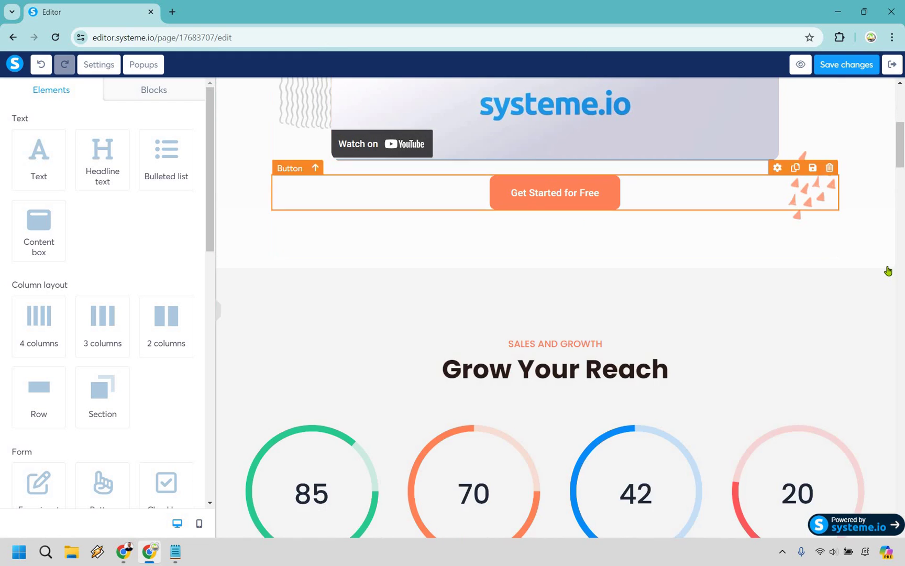
Delete the Grow Your Reach, Our Happy Clients, Here's How We Do It, and Packages sections.
key("Delete")
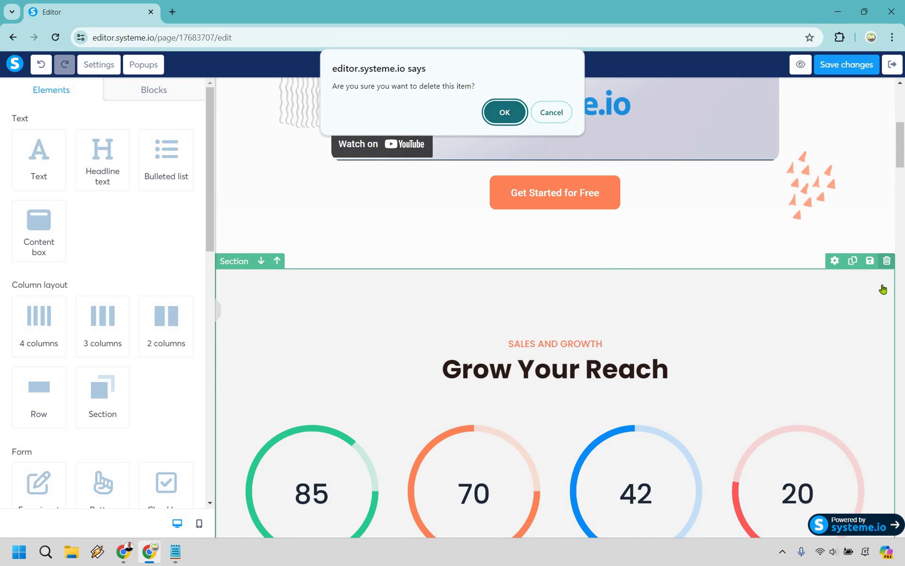
key("Return")
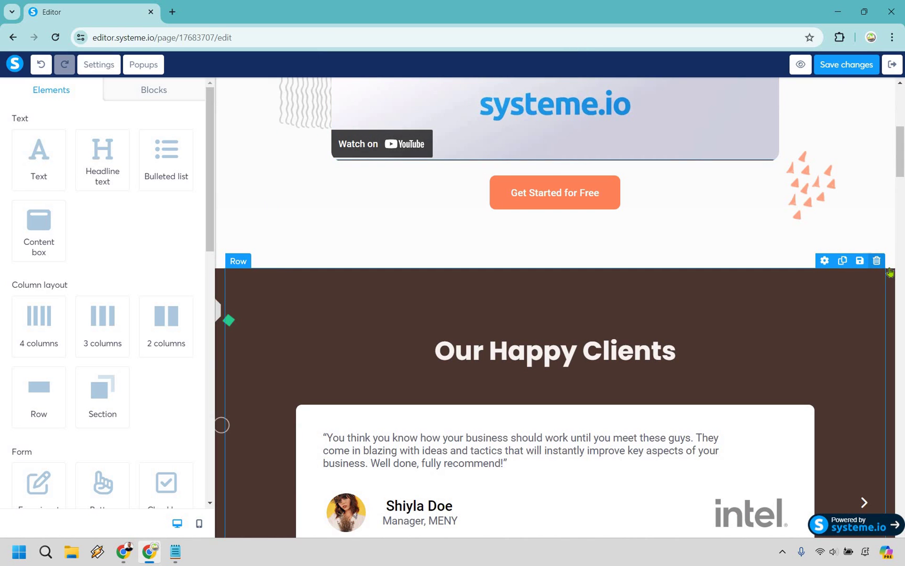
key("Delete")
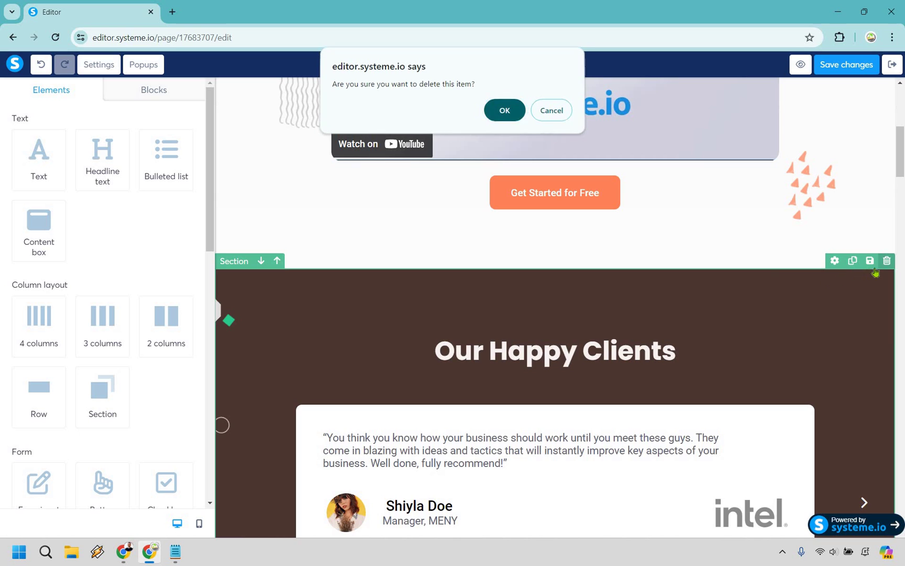
key("Return")
key("Delete")
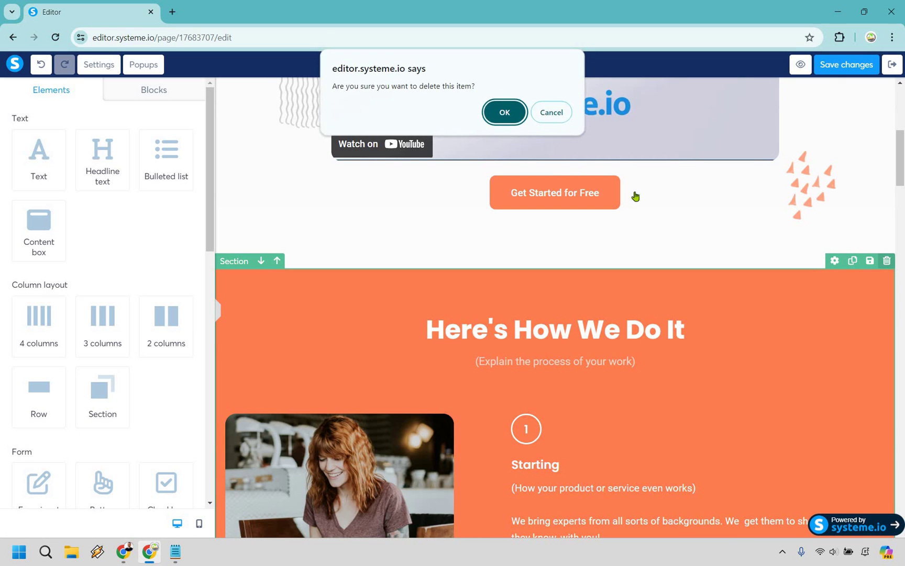
key("Return")
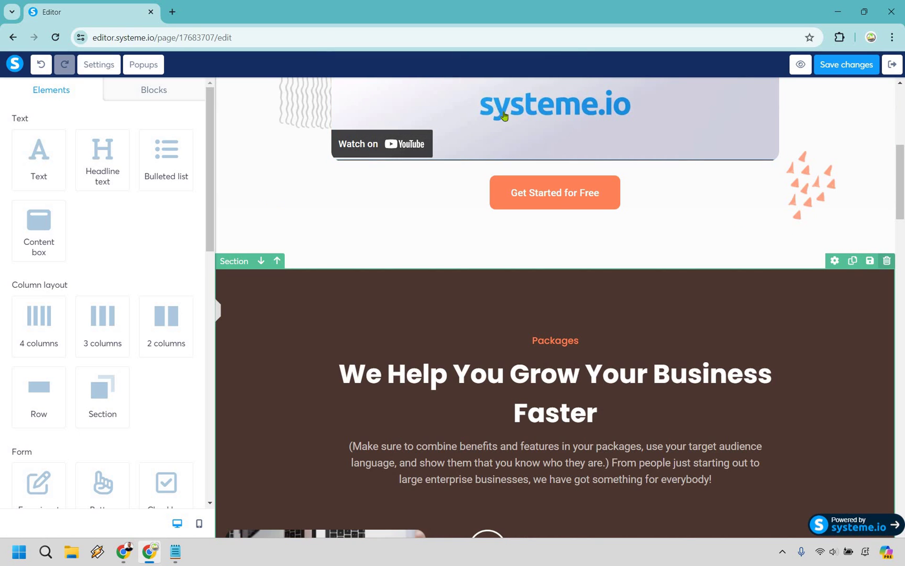
key("Delete")
key("Return")
Delete the Student Stories row, the leftover empty section, and the product value section.
scroll(864, 251, "down", 5)
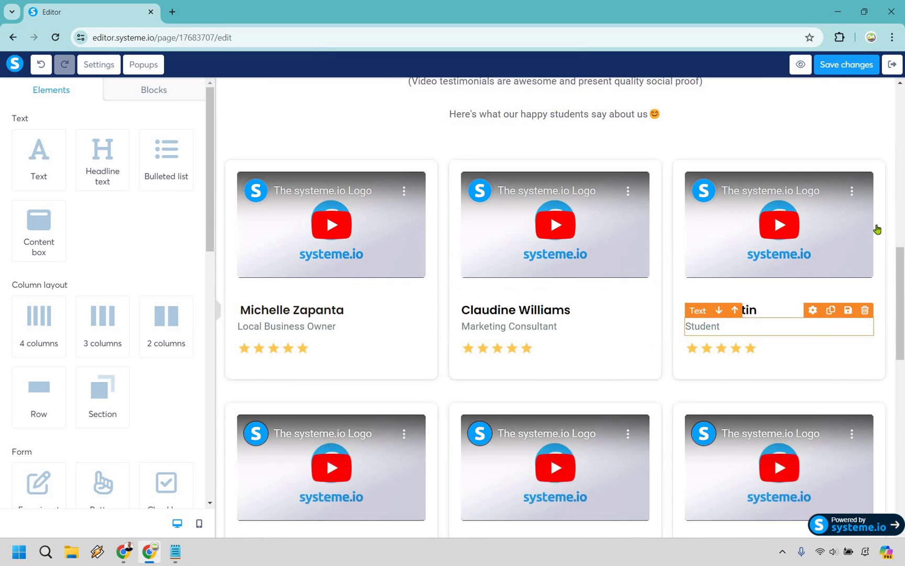
scroll(877, 227, "up", 3)
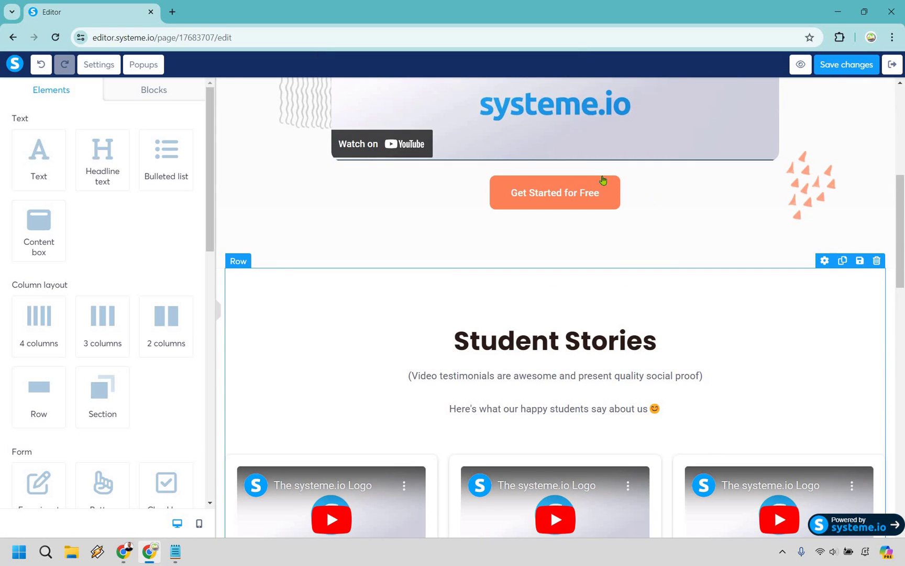
left_click(876, 261)
key("Return")
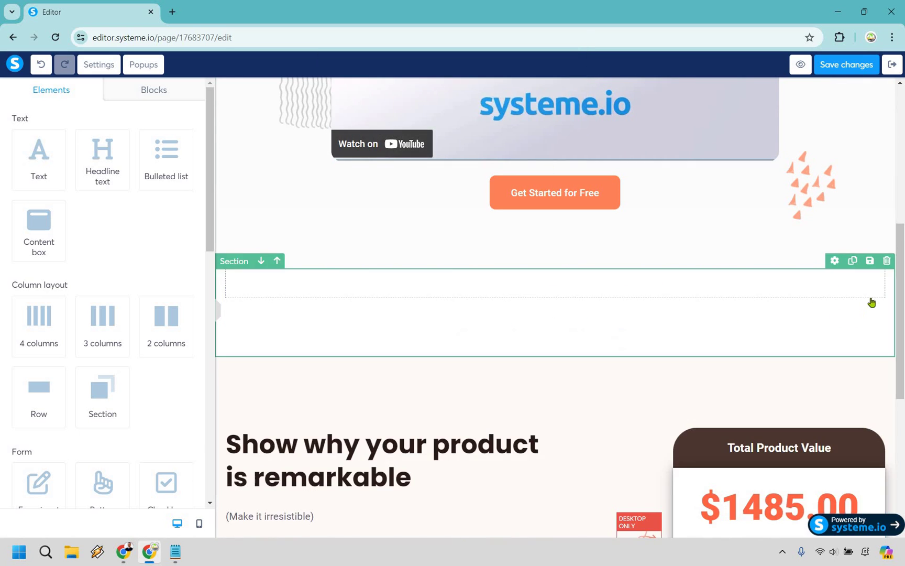
key("Delete")
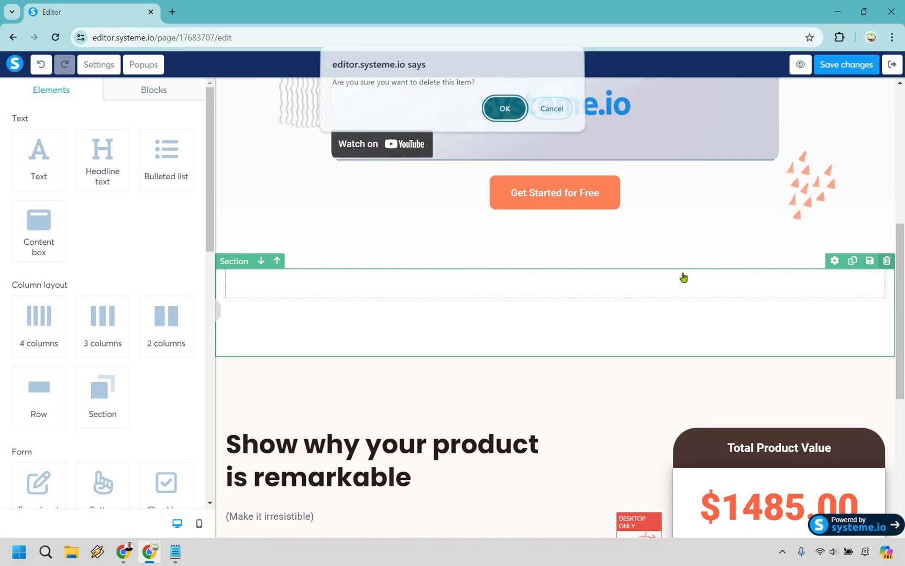
key("Return")
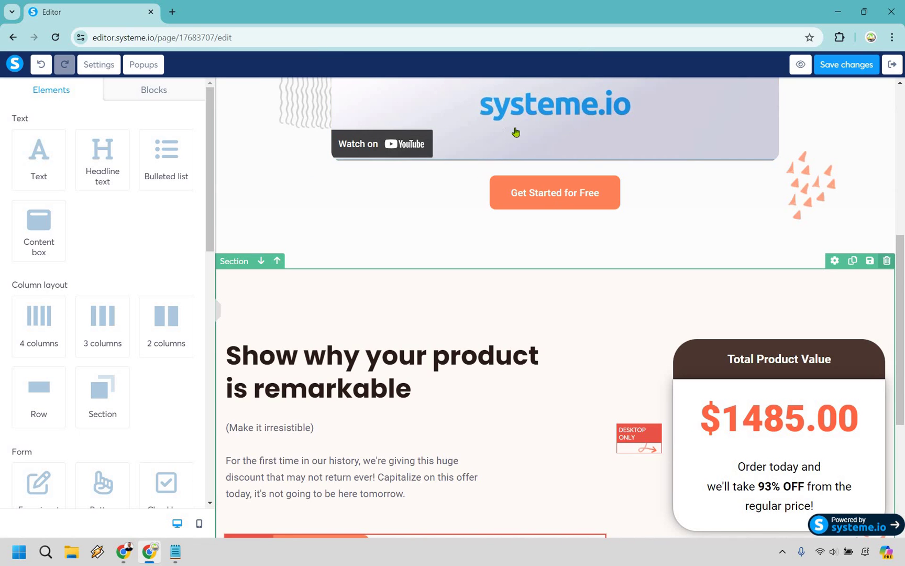
key("Delete")
key("Return")
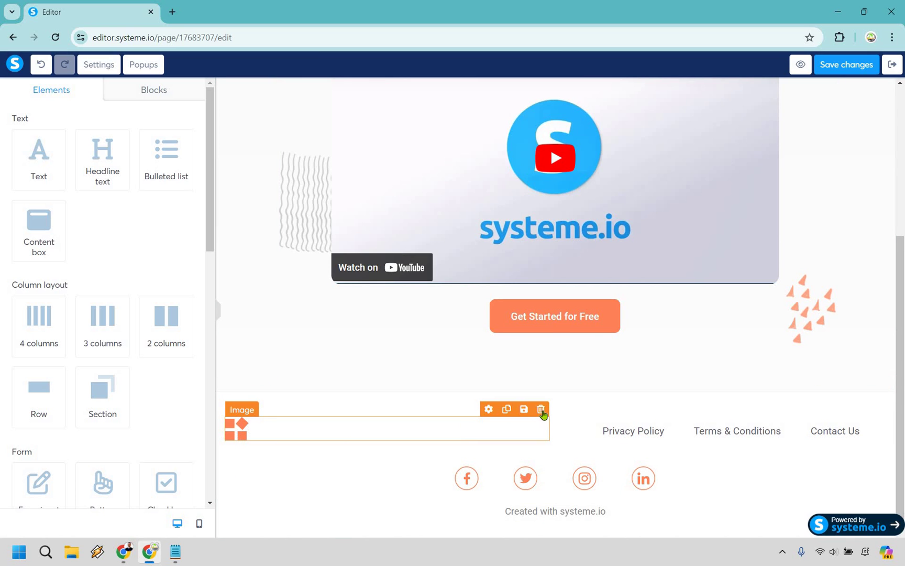
Remove the logo image from the footer.
key("Delete")
key("Return")
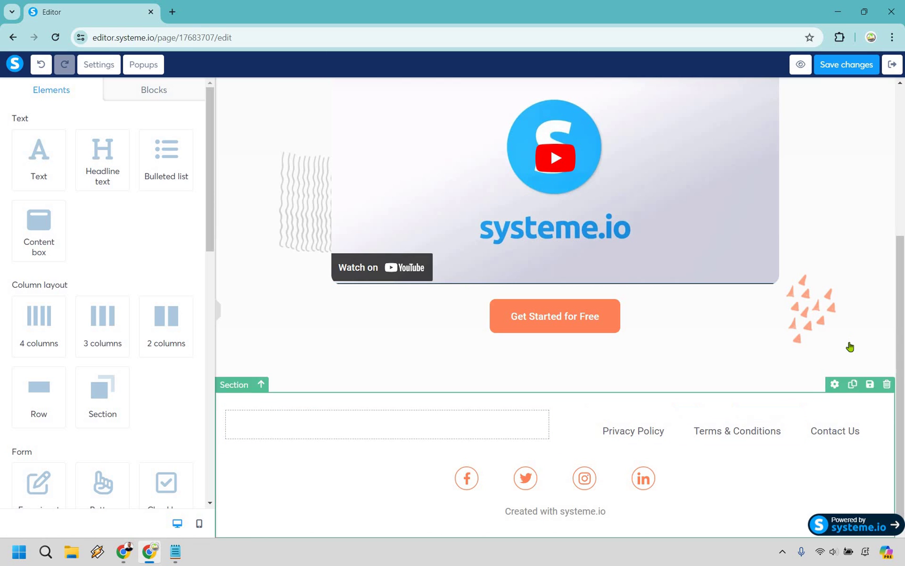
scroll(849, 347, "up", 5)
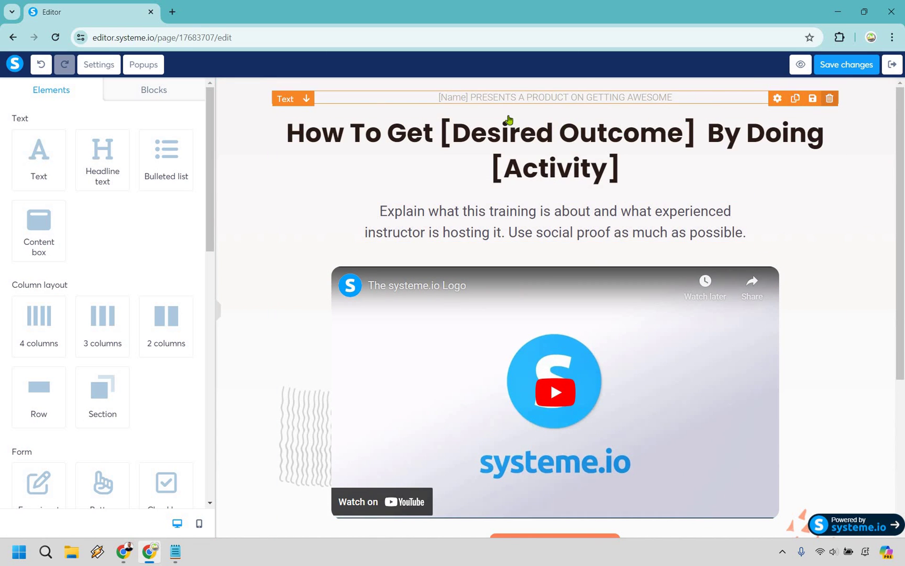
Delete the pretitle line above the headline.
key("Delete")
key("Return")
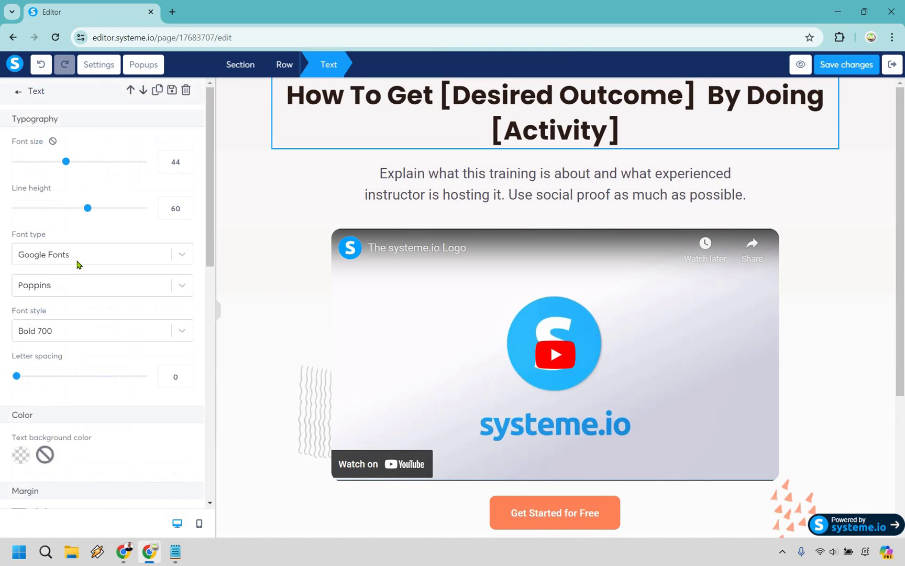
scroll(79, 263, "down", 3)
scroll(17, 265, "down", 2)
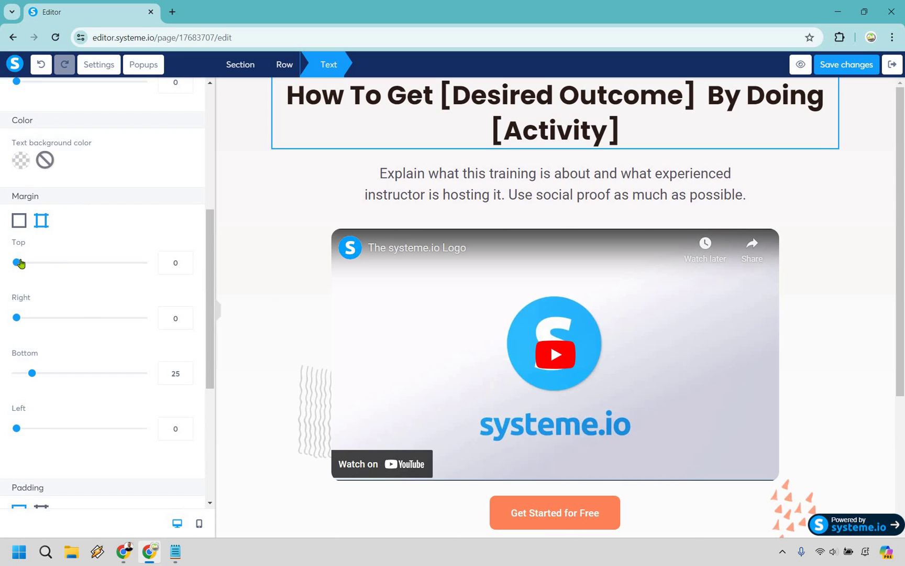
left_click_drag(18, 262, 24, 262)
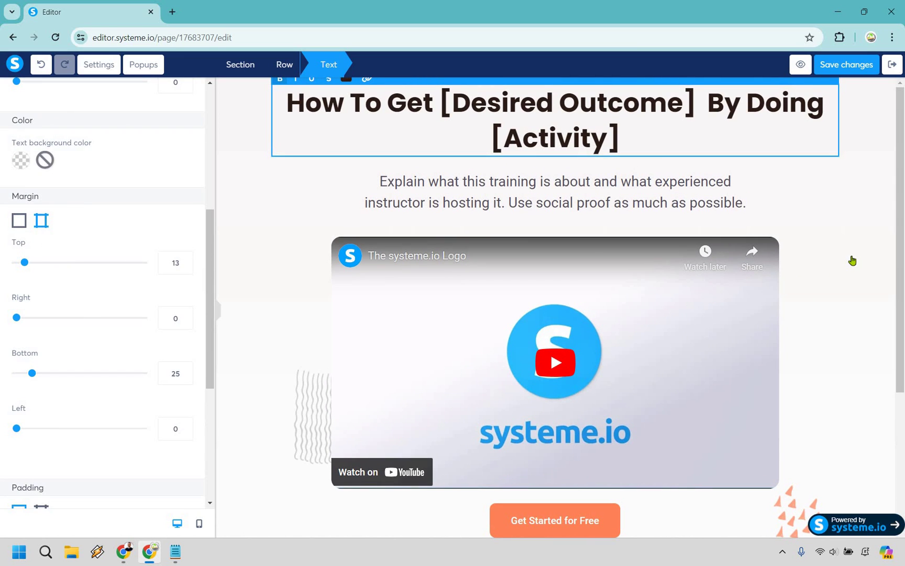
Increase the headline's top margin to 28.
left_click(802, 173)
left_click(773, 102)
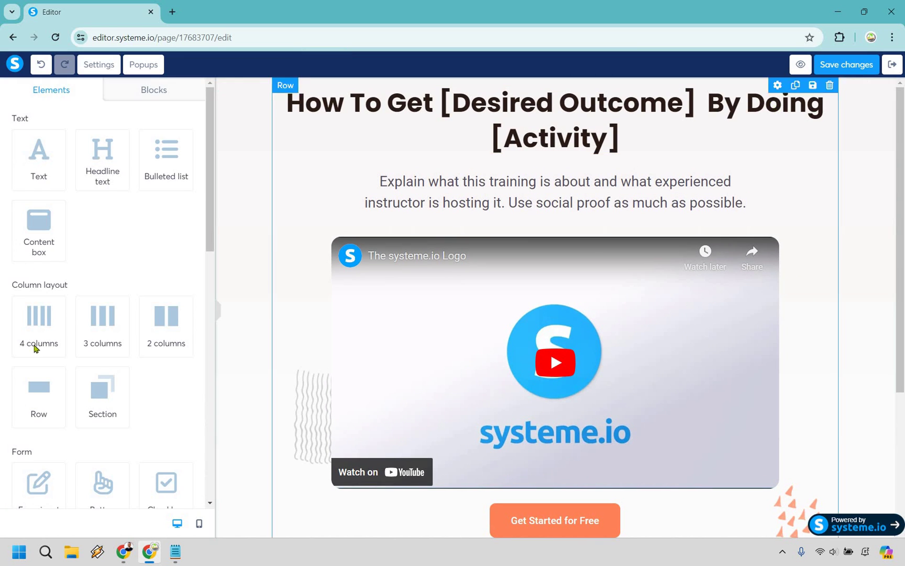
scroll(21, 414, "down", 3)
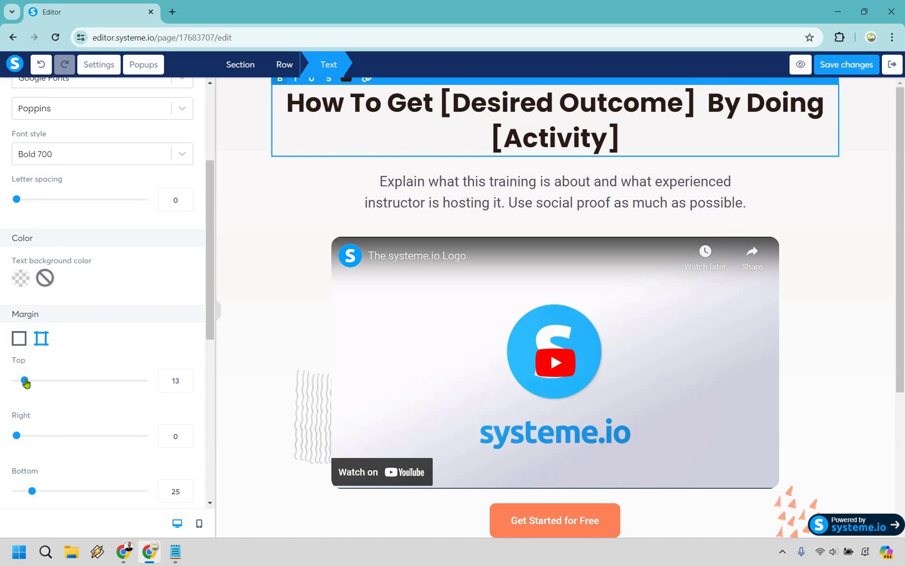
left_click_drag(24, 380, 29, 380)
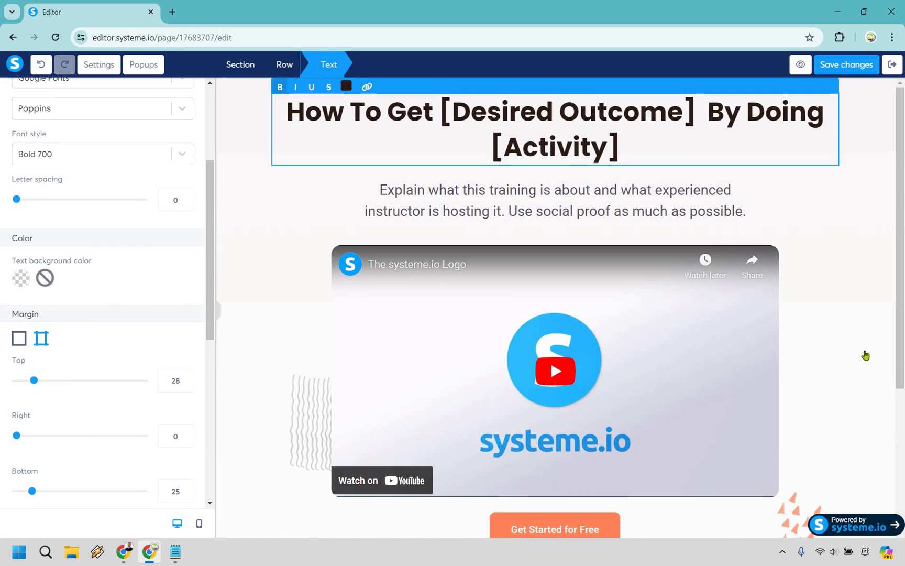
left_click(865, 355)
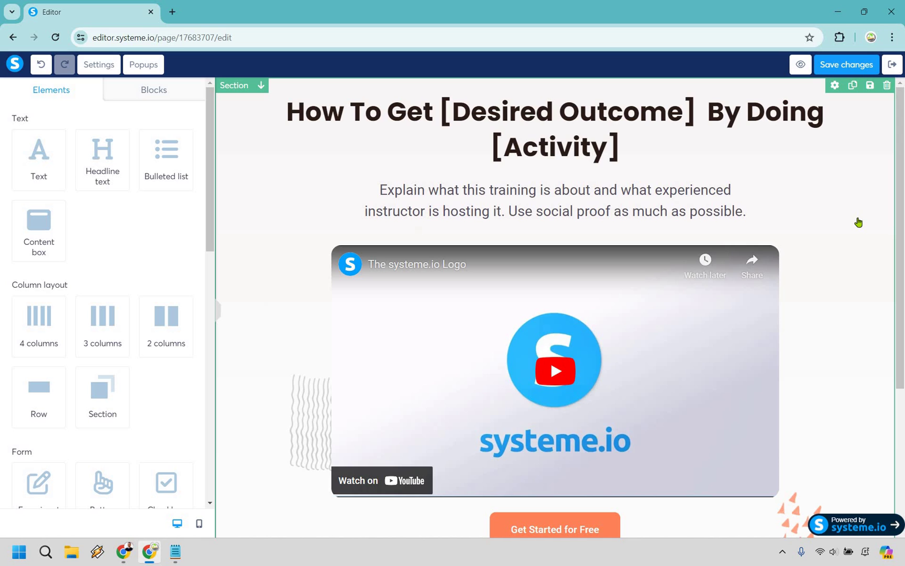
Select the whole placeholder headline and type 'How To (Yay) Without (Boo)' over it.
double_click(517, 121)
key("ctrl+a")
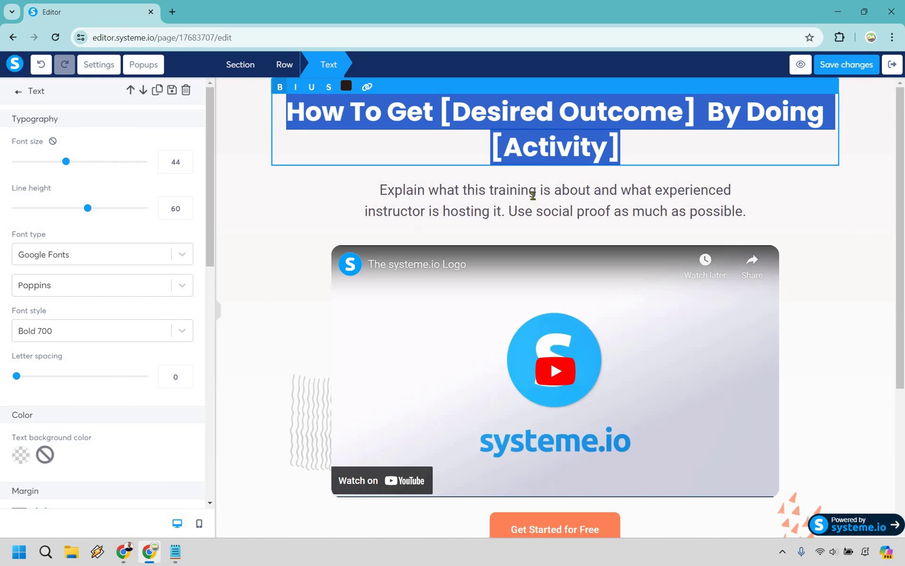
left_click(886, 246)
key("ctrl+a")
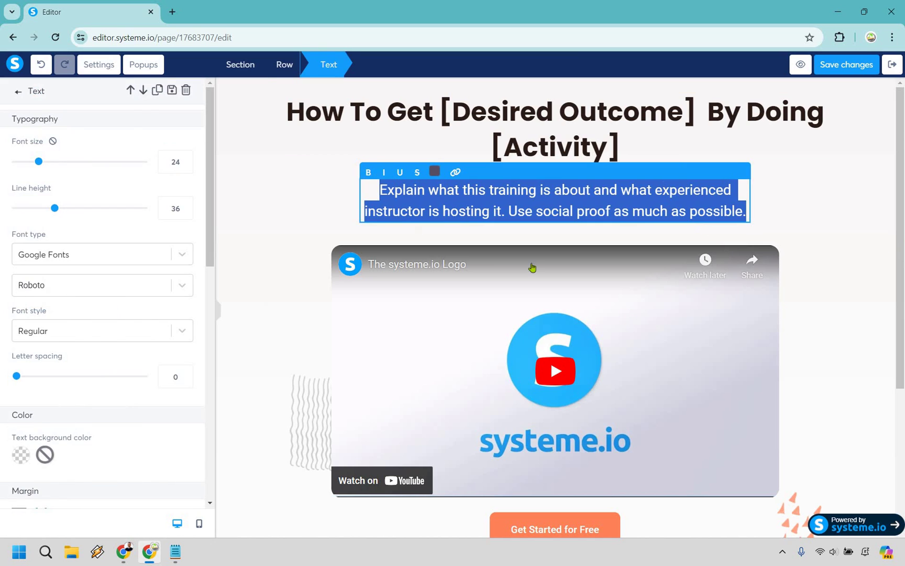
scroll(811, 209, "down", 2)
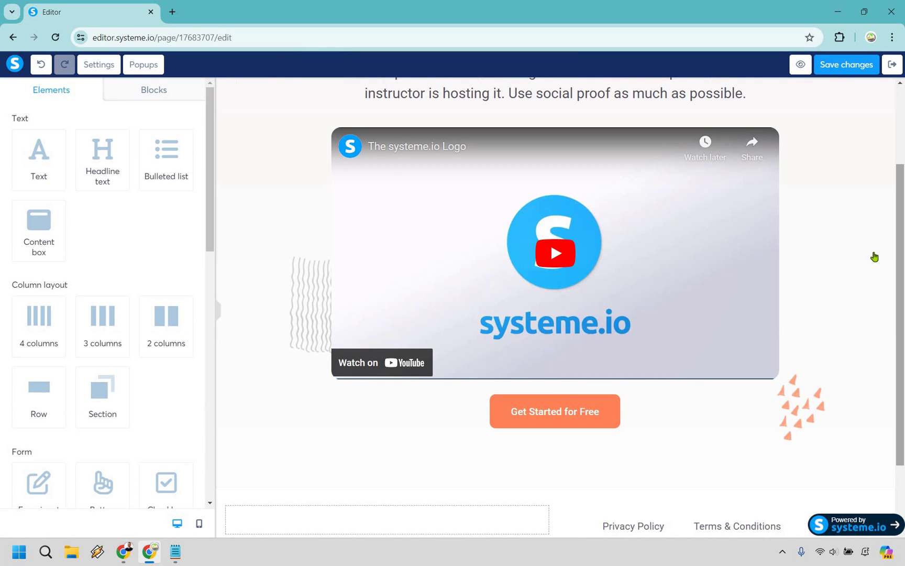
scroll(872, 254, "up", 2)
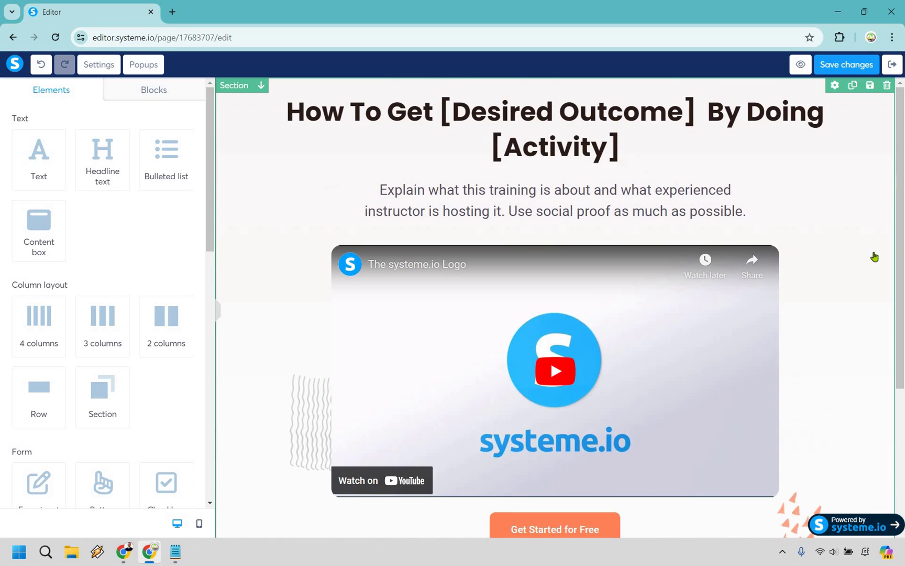
triple_click(575, 114)
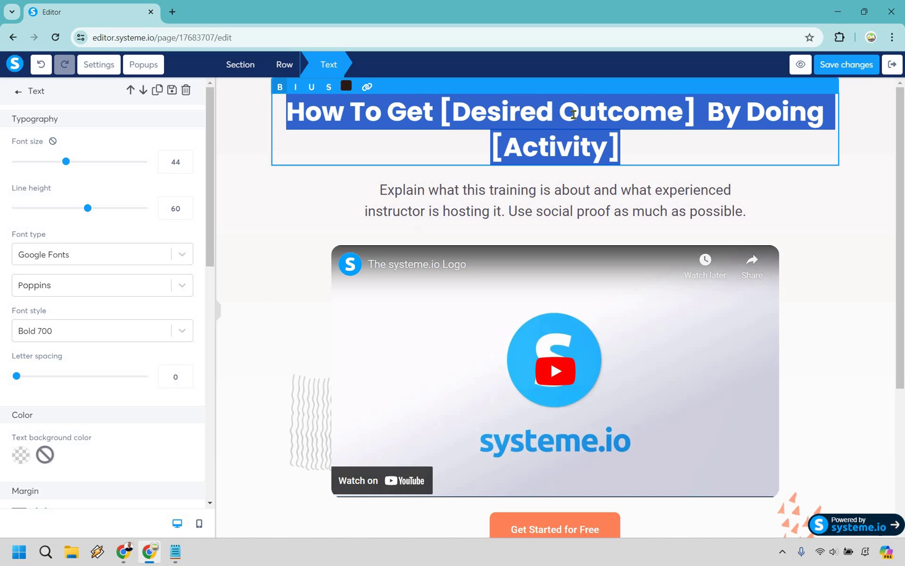
type("How T")
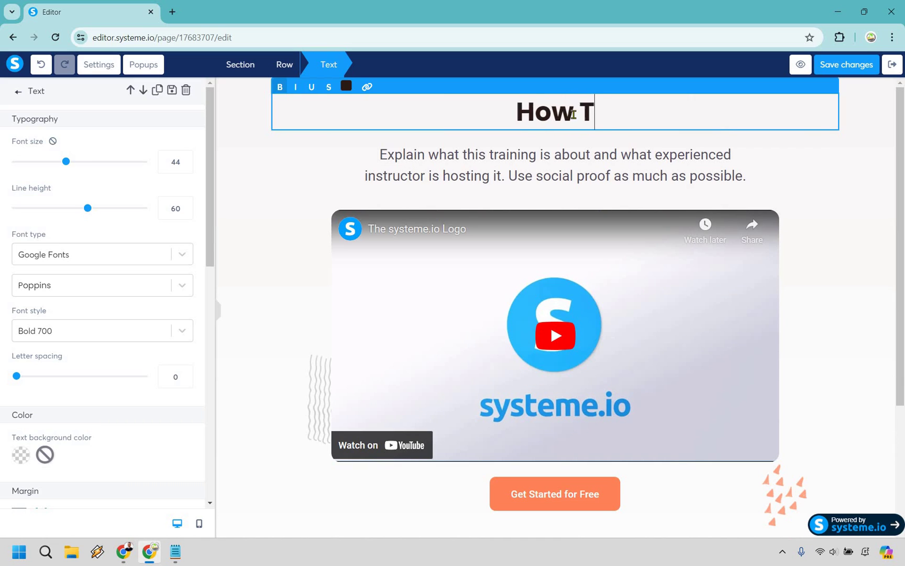
type("o (Y")
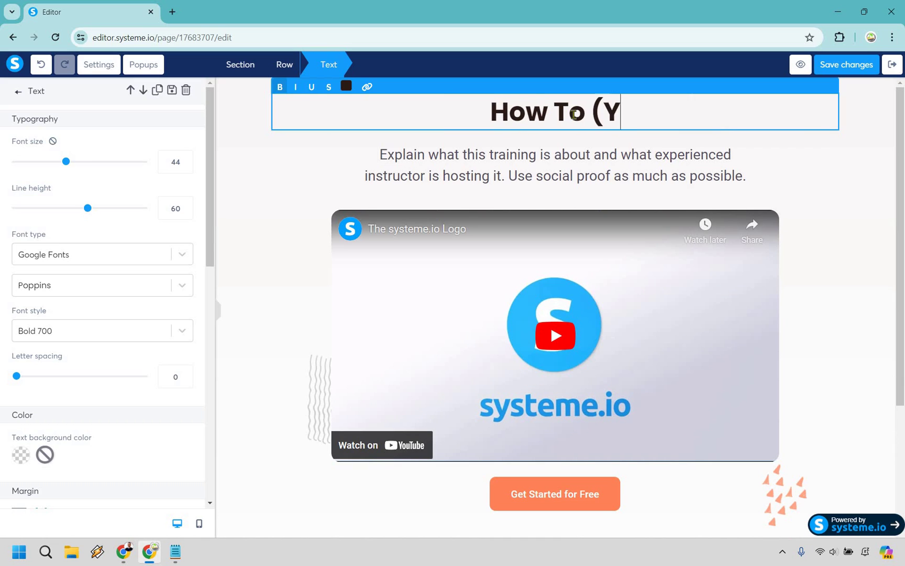
type("ay) Witho")
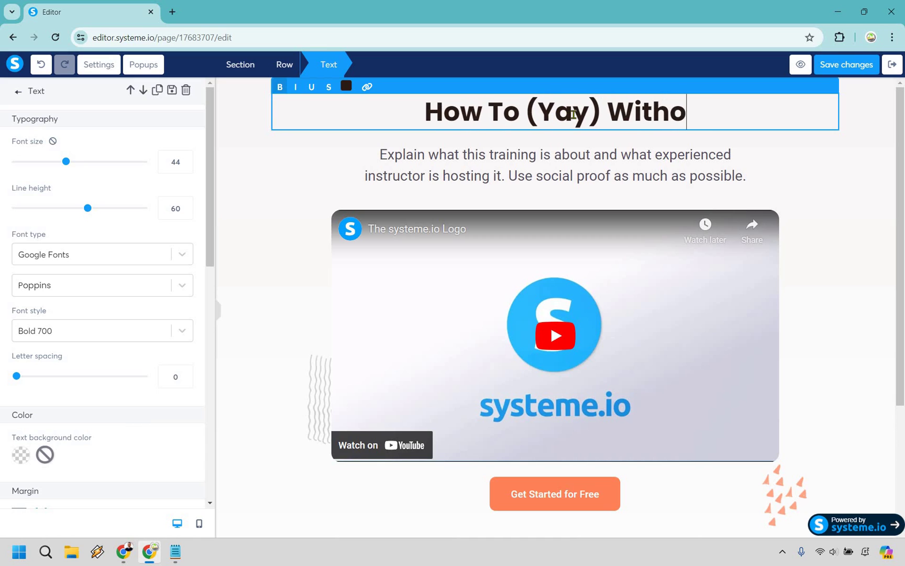
type("ut (Boo)")
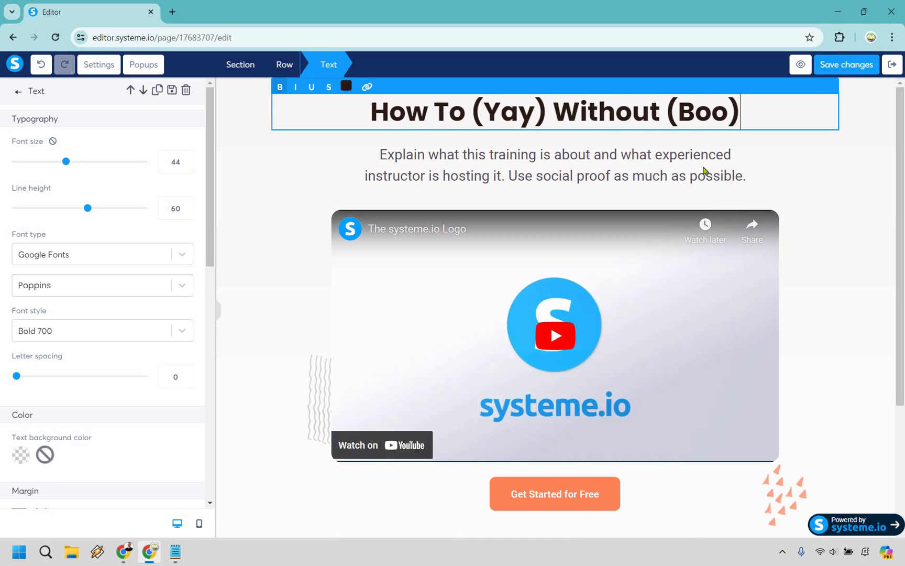
Leave headline editing by clicking elsewhere on the page.
left_click(689, 129)
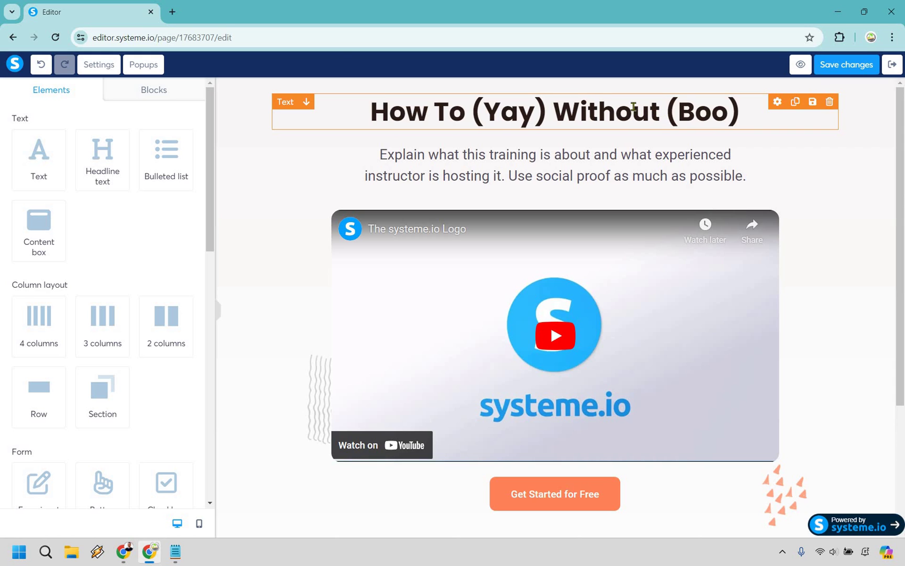
Change the headline to 'How To Create Your Landing Pages Without Breaking The Bank'.
left_click(471, 112)
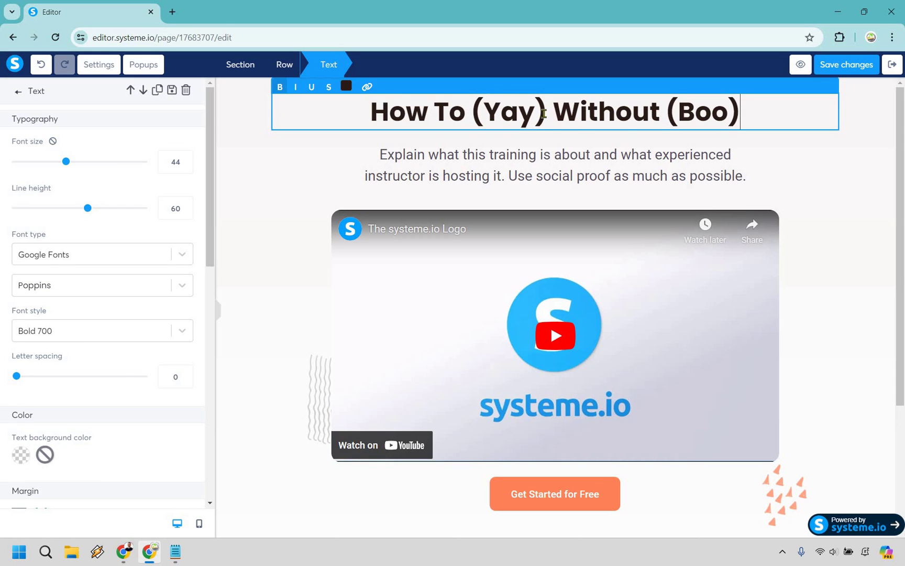
left_click_drag(471, 112, 547, 112)
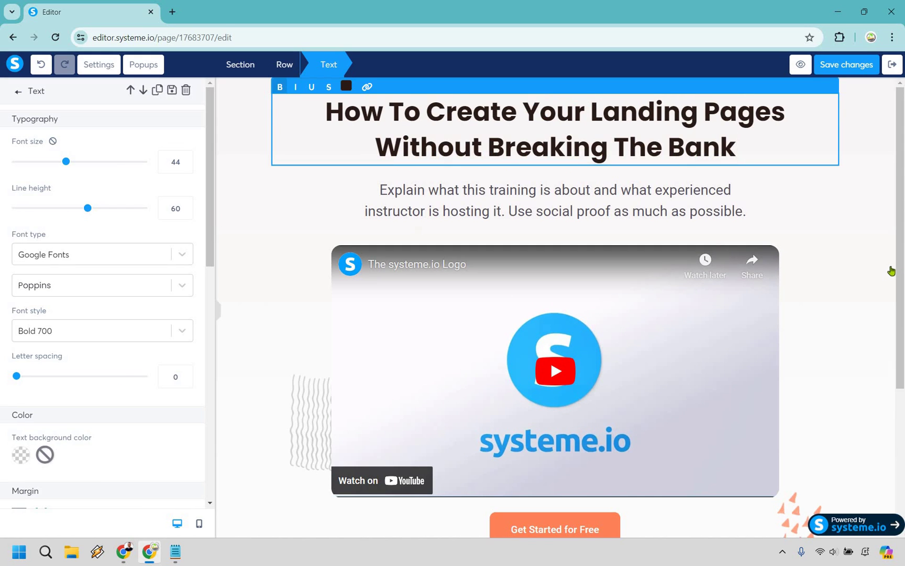
left_click(890, 269)
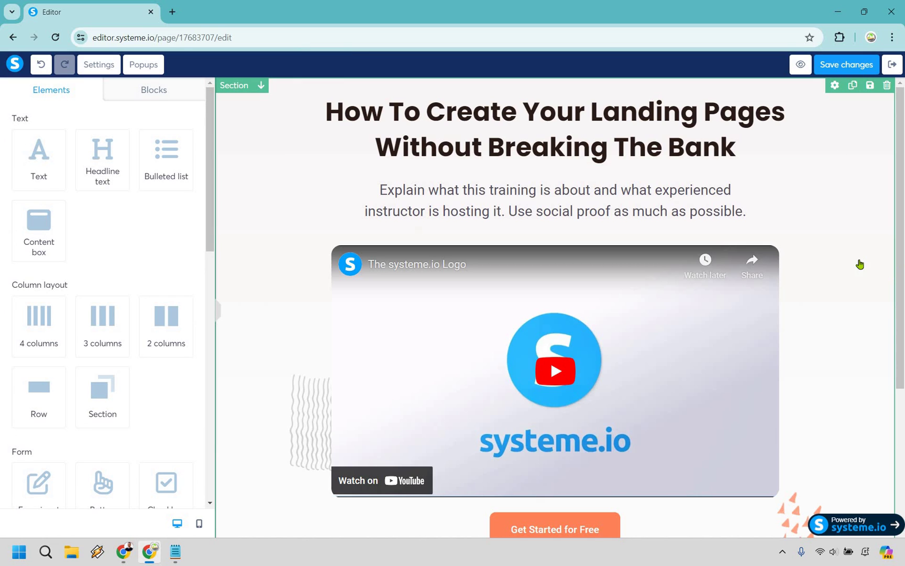
Replace the placeholder paragraph below the headline with the pasted watch-the-video intro.
left_click(598, 210)
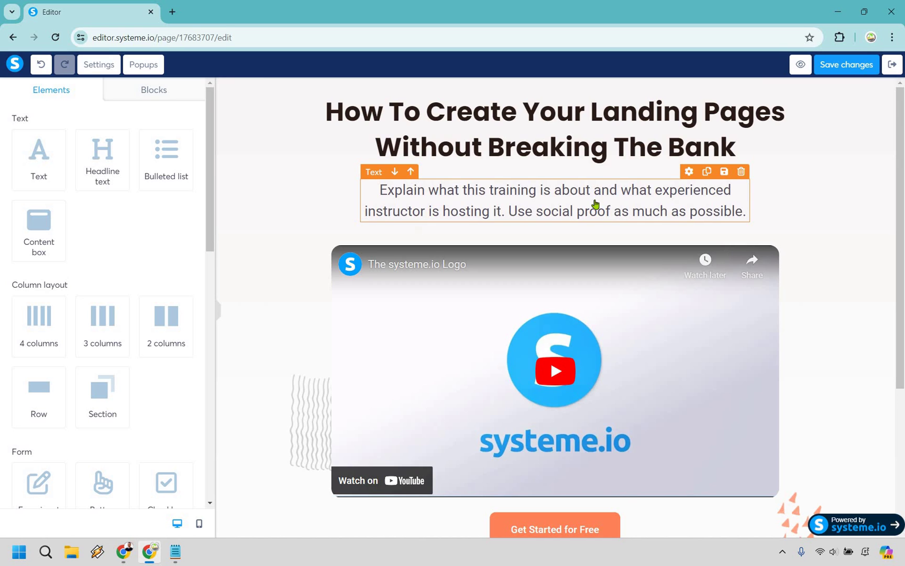
left_click(673, 115)
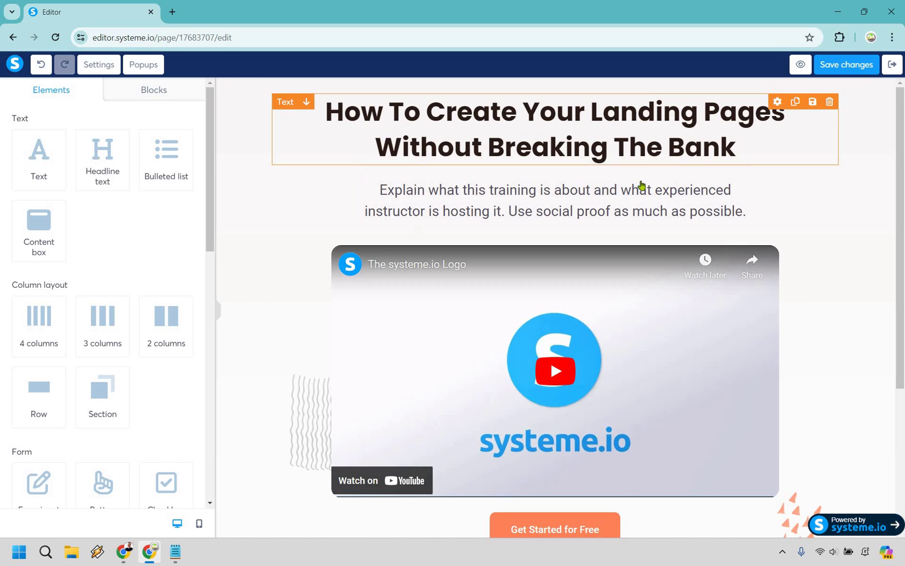
left_click(596, 202)
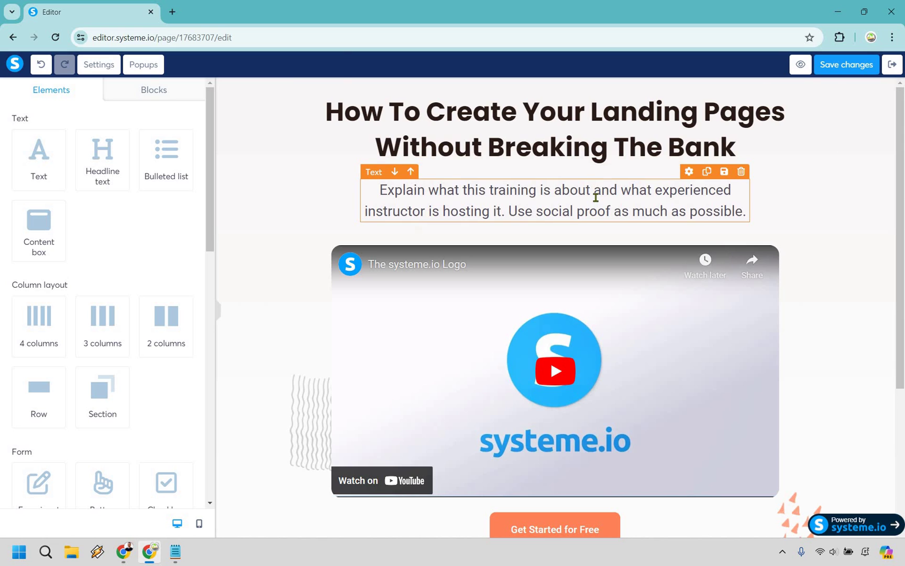
triple_click(596, 197)
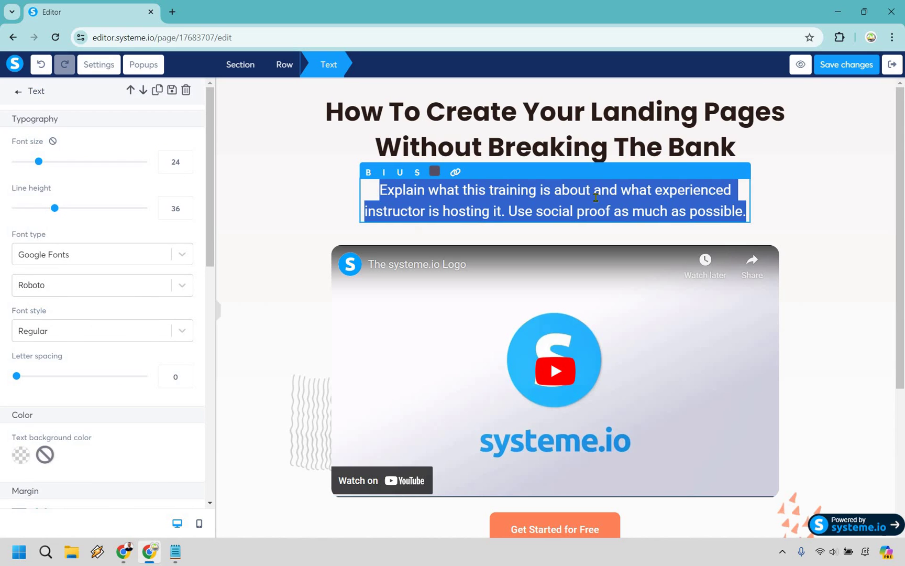
type("Watch the video below to see how you can create simple affiliate landing pages that help you make commissions...")
left_click(883, 295)
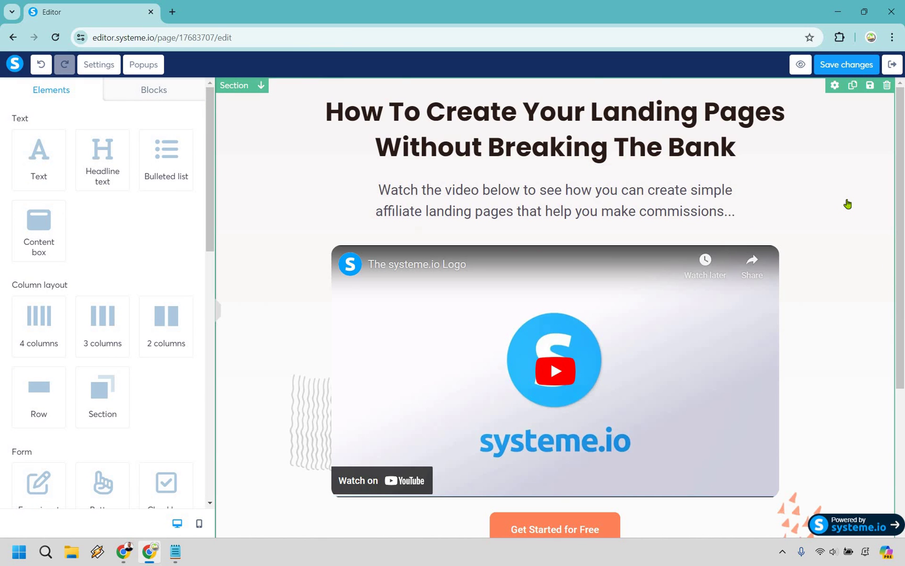
scroll(846, 202, "down", 2)
scroll(846, 202, "up", 2)
scroll(588, 490, "down", 1)
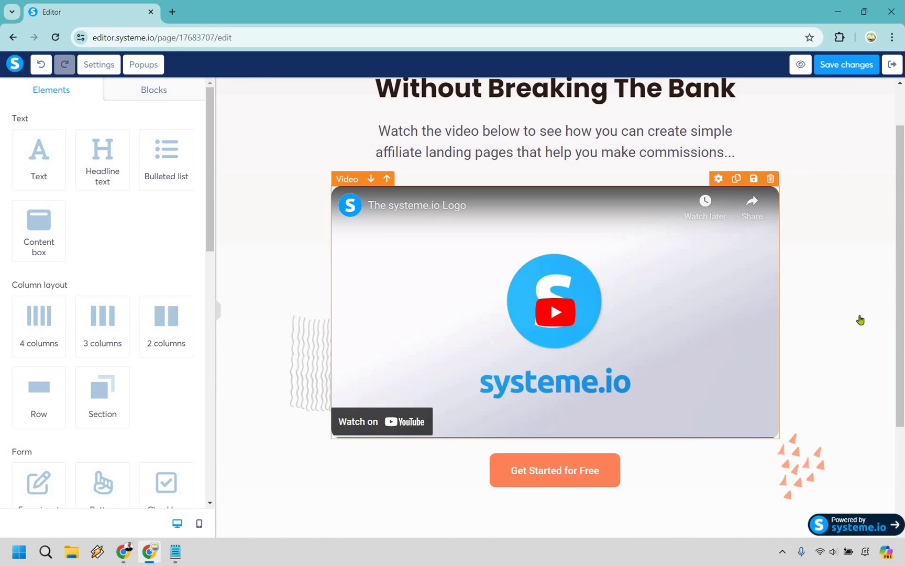
scroll(862, 320, "up", 1)
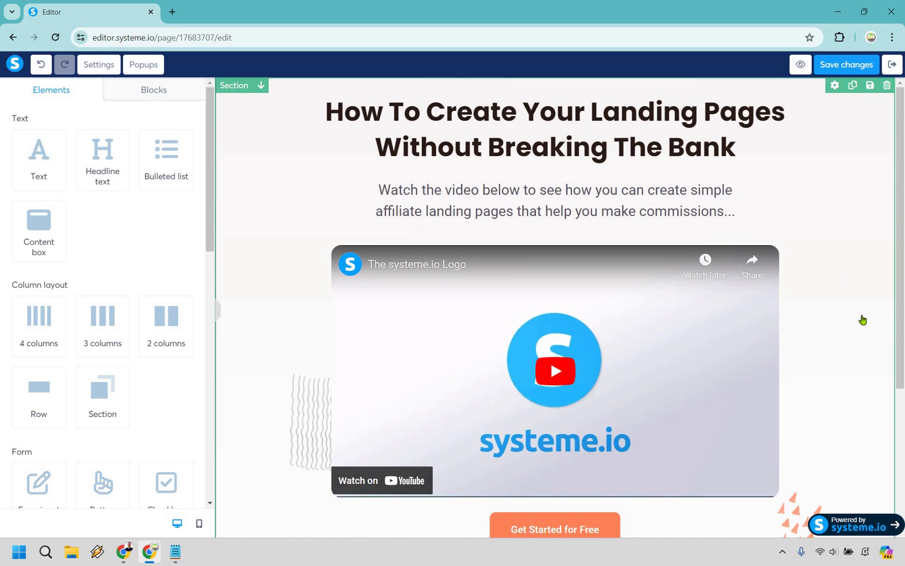
scroll(669, 444, "down", 1)
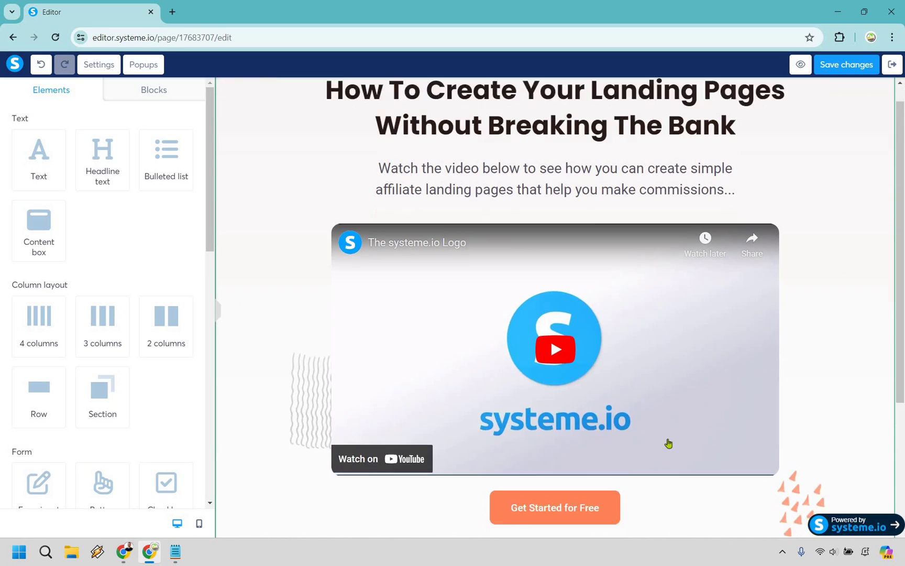
scroll(668, 444, "down", 1)
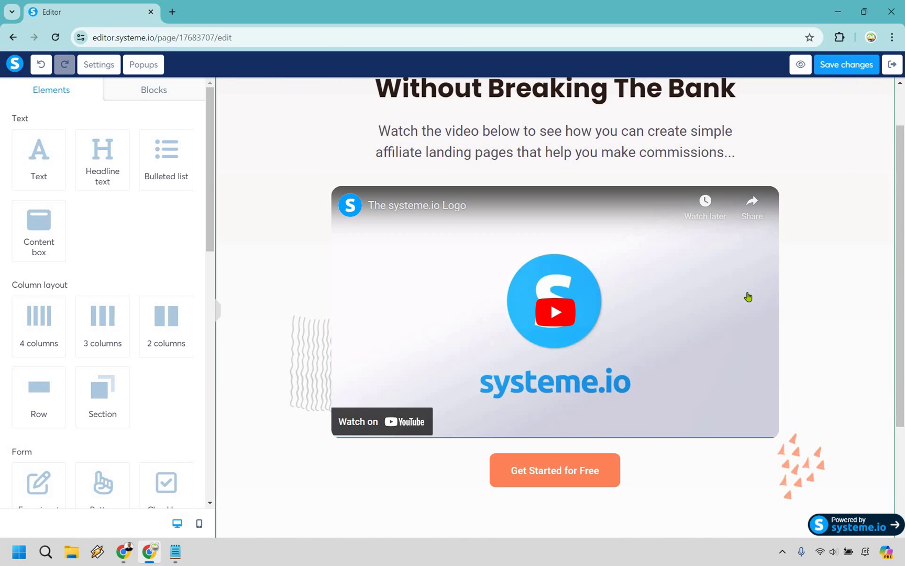
Replace the hero video's URL with the Systeme.io Review & Demo 2024 YouTube link.
left_click(701, 285)
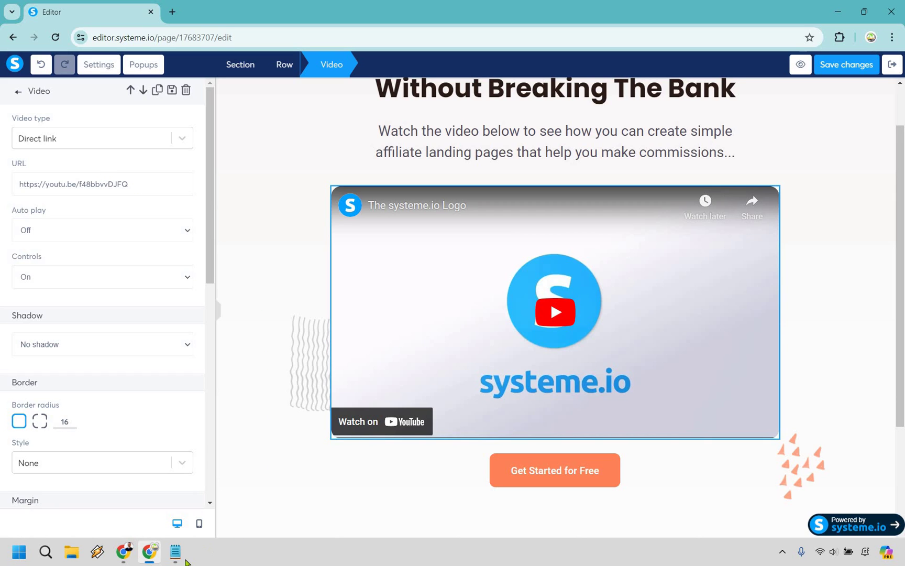
left_click(157, 184)
key("ctrl+a")
type("https://www.youtube.com/watch?v=p0_kNcPkywY")
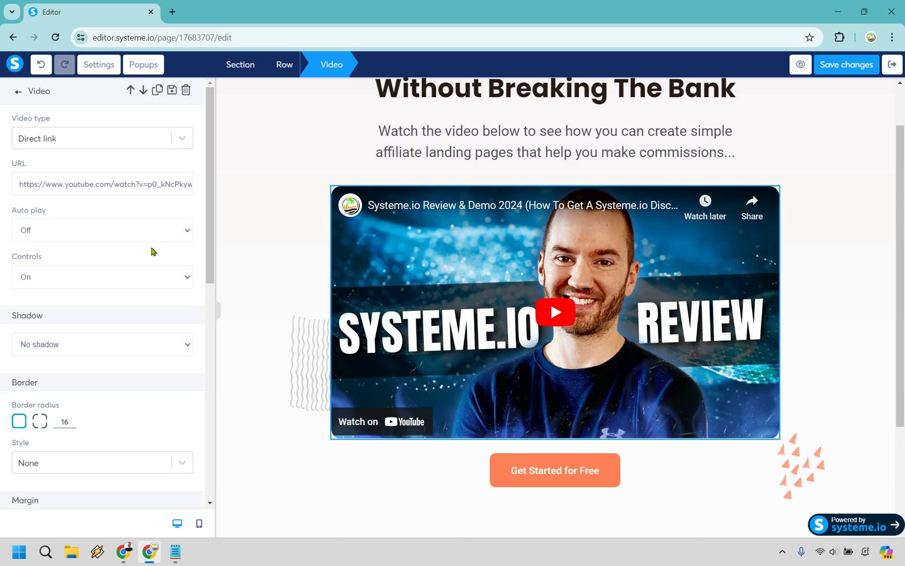
scroll(212, 218, "down", 8)
scroll(172, 225, "up", 8)
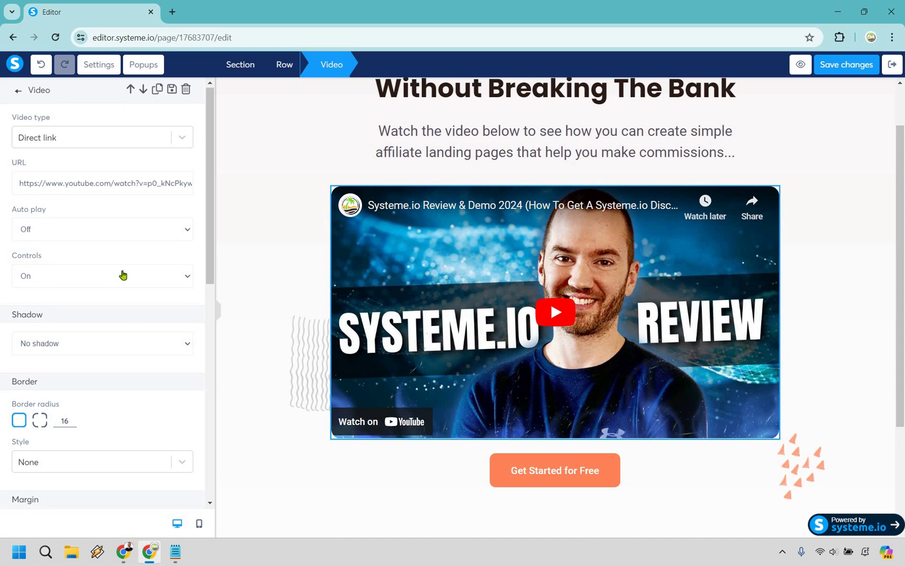
scroll(139, 358, "down", 7)
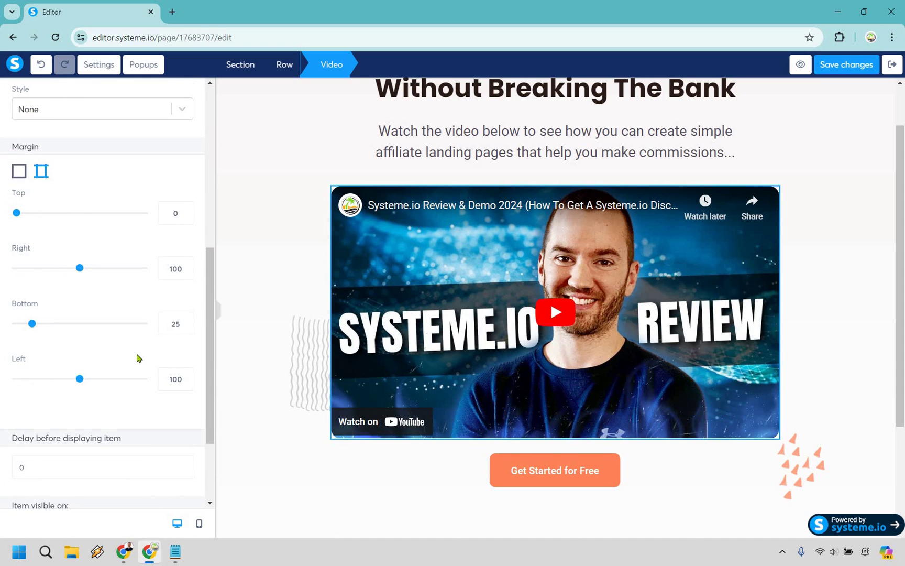
scroll(139, 358, "down", 3)
scroll(138, 356, "up", 10)
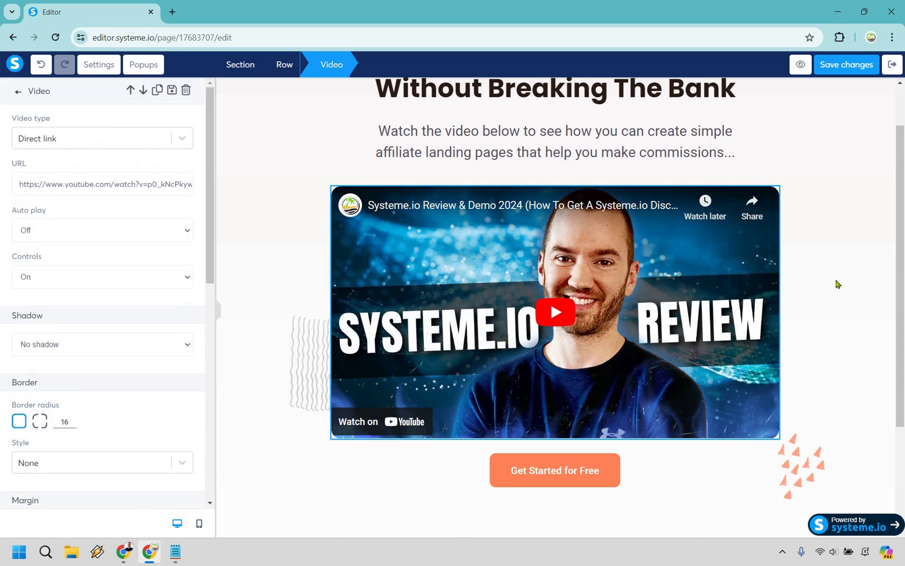
left_click(754, 445)
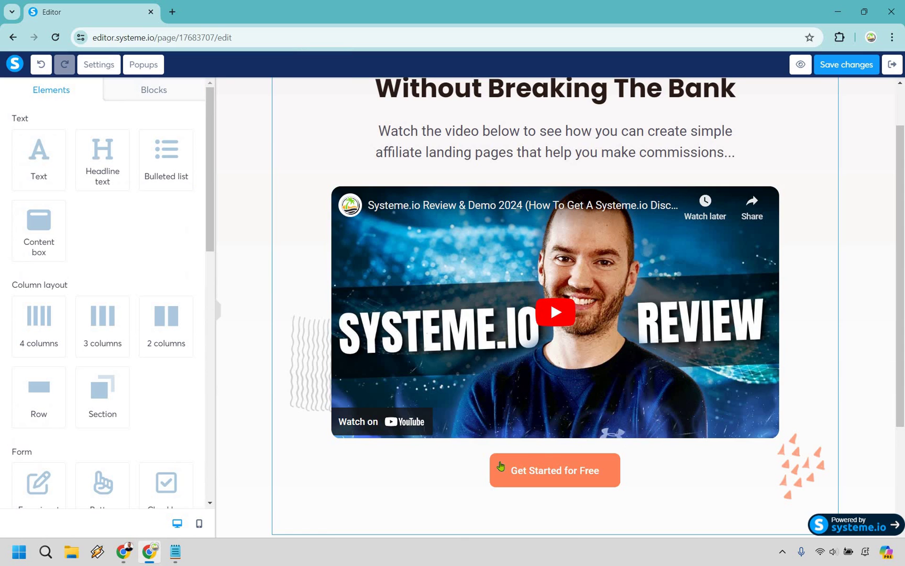
left_click(554, 471)
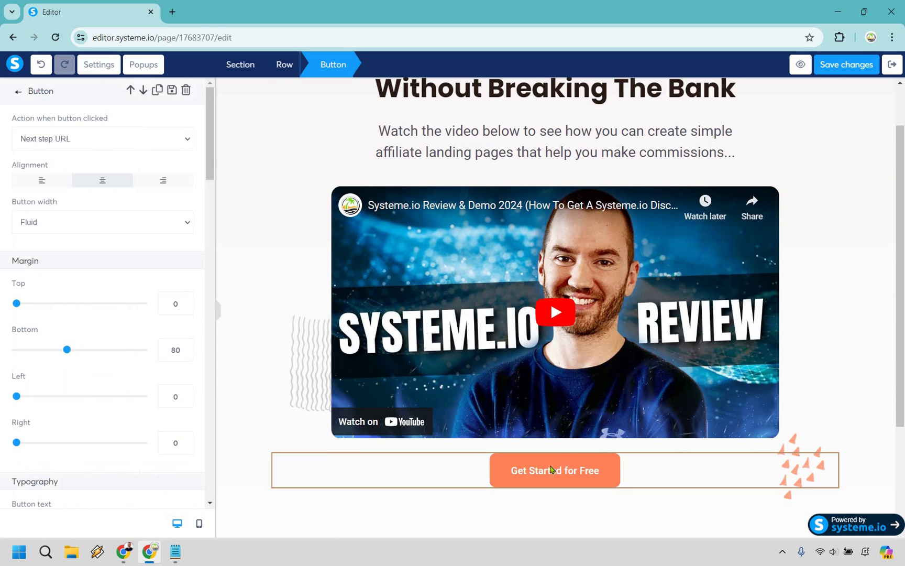
left_click(91, 142)
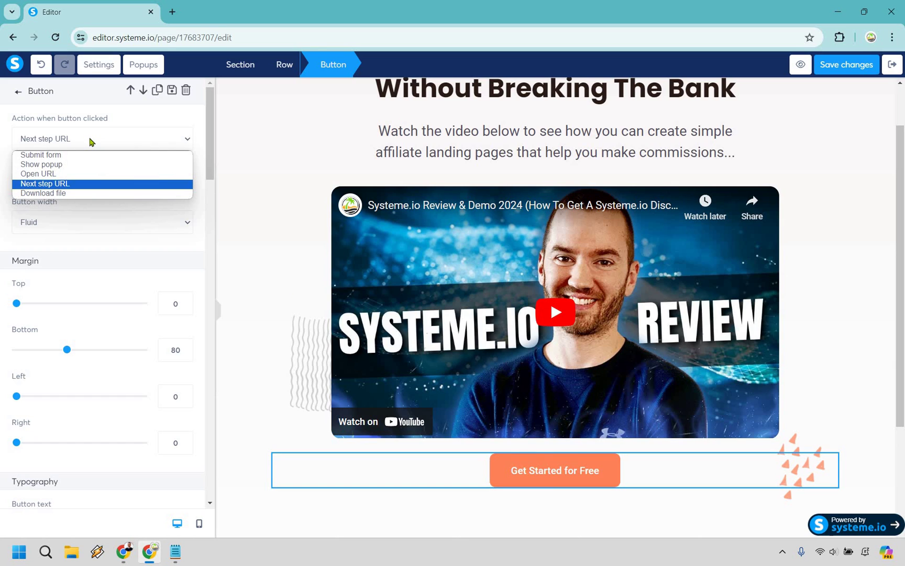
left_click(72, 175)
left_click(73, 178)
type("ww")
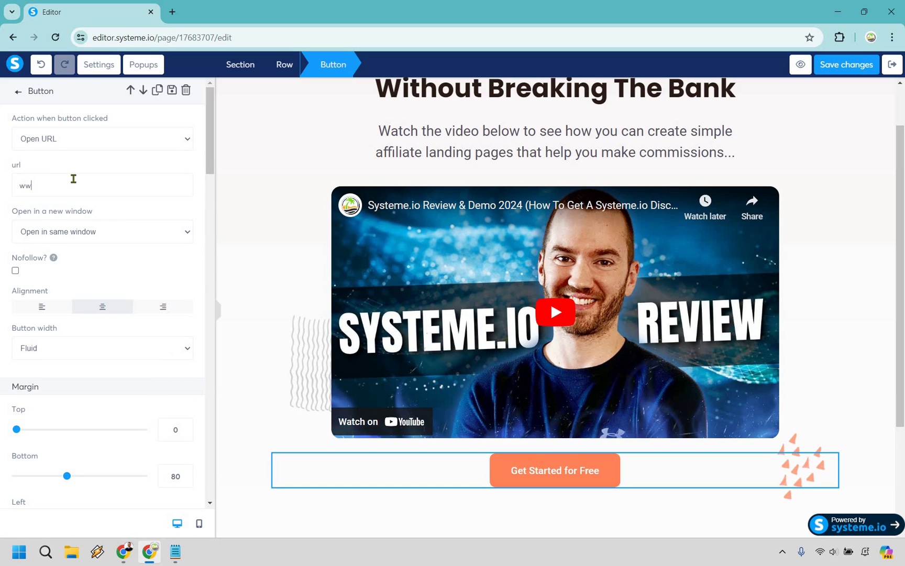
type("w.youraffiliatelinkgoeshere.com")
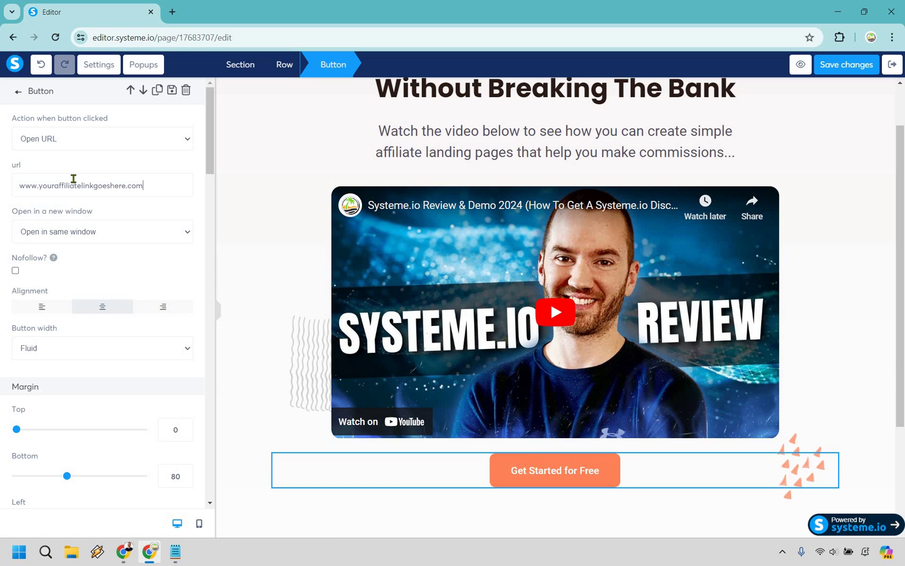
left_click(94, 240)
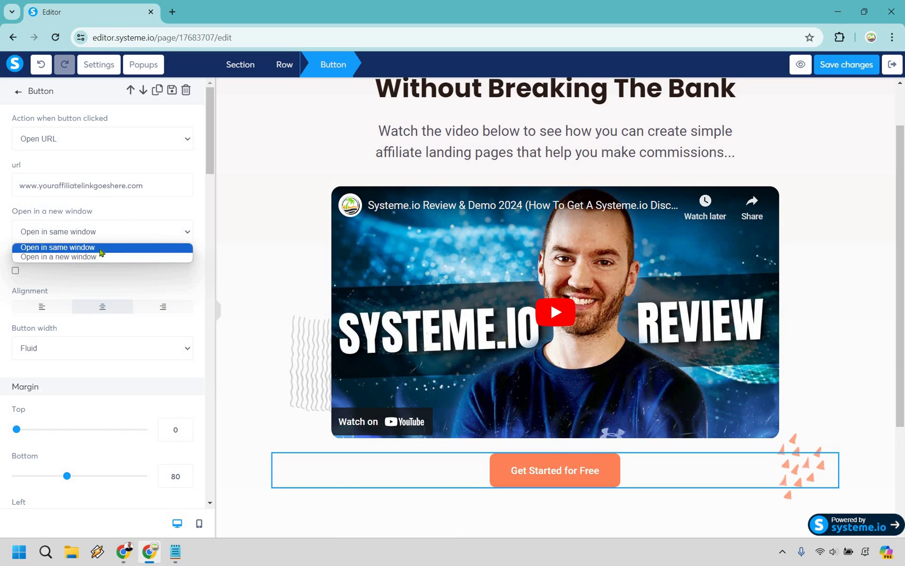
key("Return")
left_click(119, 213)
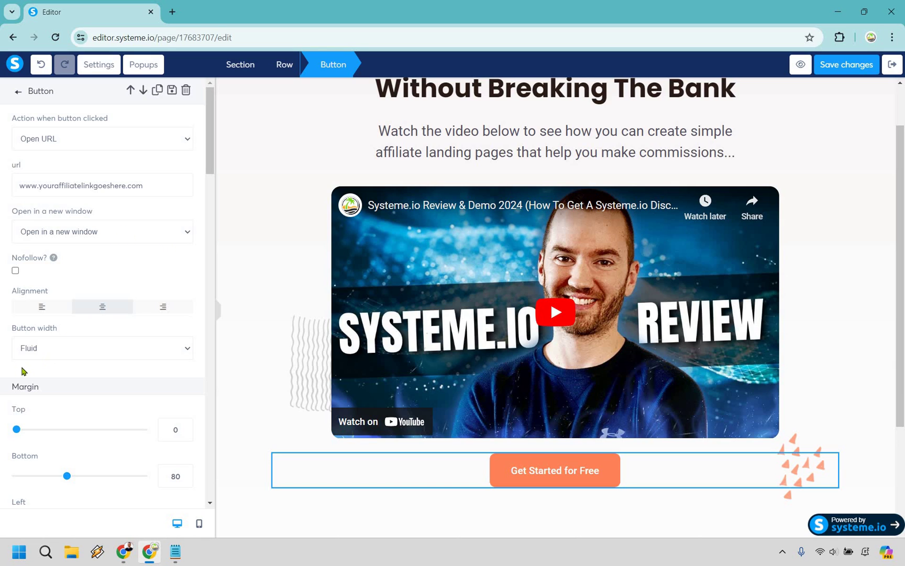
Give the button a small top margin with the Margin Top slider.
scroll(22, 370, "down", 1)
left_click_drag(16, 370, 31, 372)
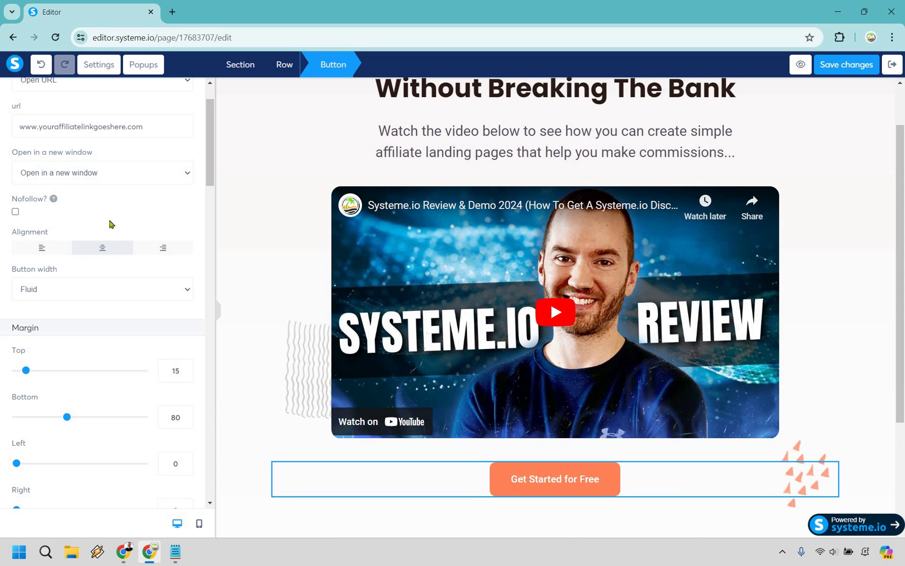
scroll(105, 230, "down", 6)
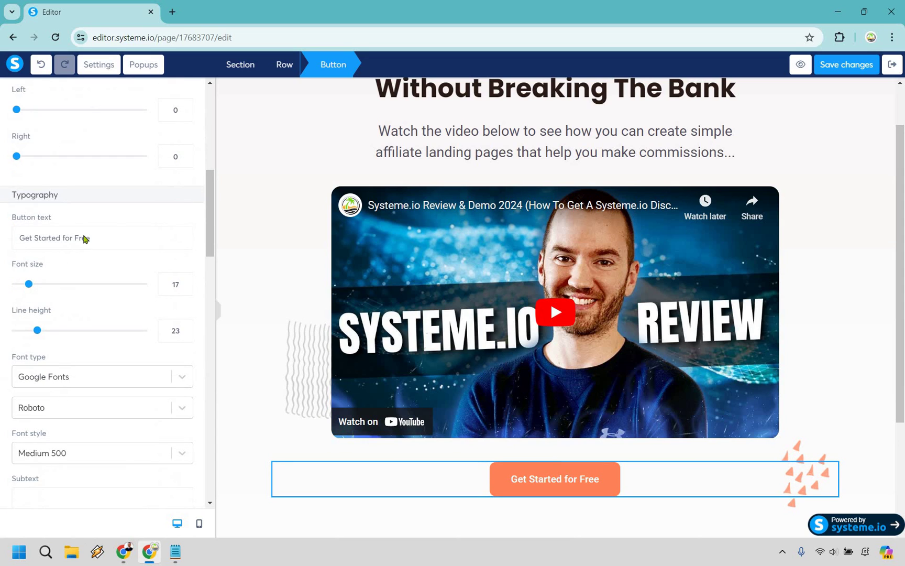
scroll(40, 229, "up", 5)
scroll(199, 289, "down", 5)
Change the button text to 'Click Here To Start For Free'.
triple_click(102, 242)
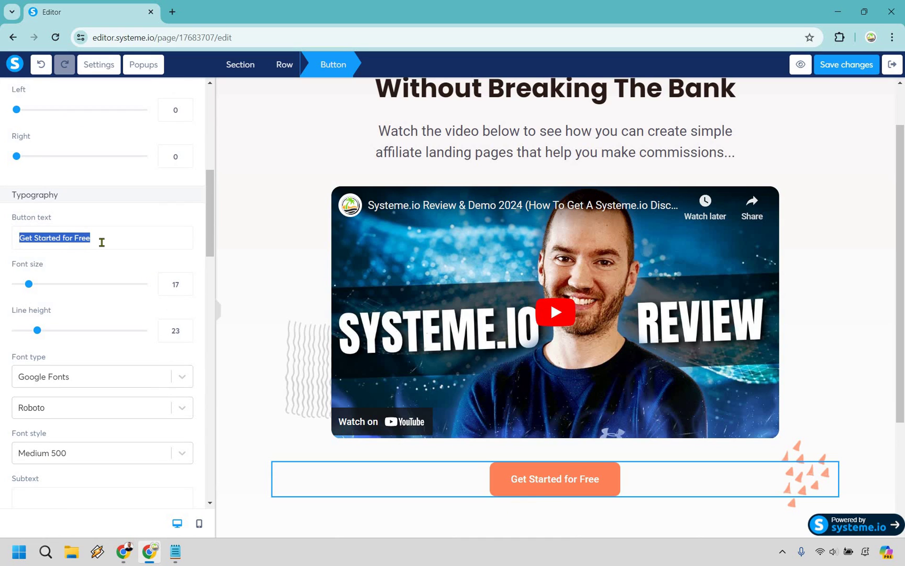
type("Click Here T")
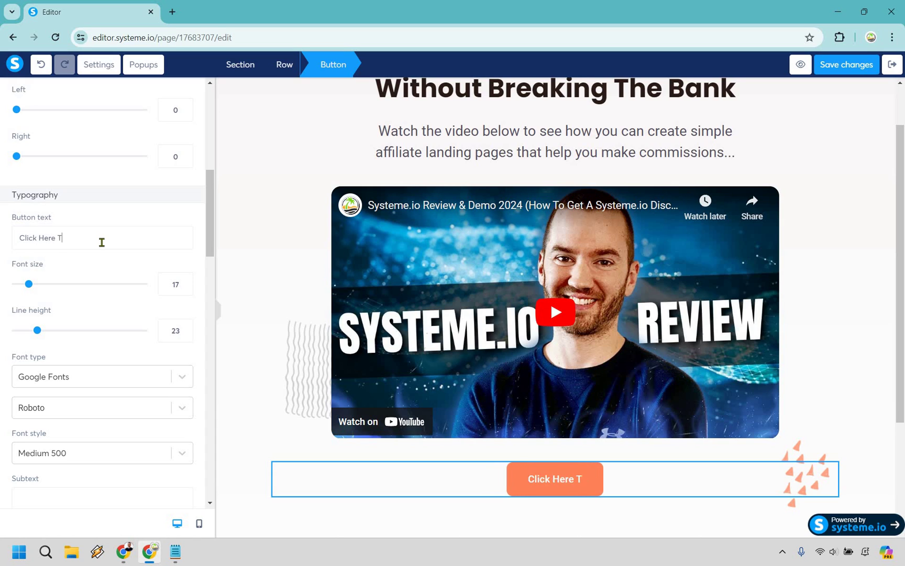
type("o Start For F")
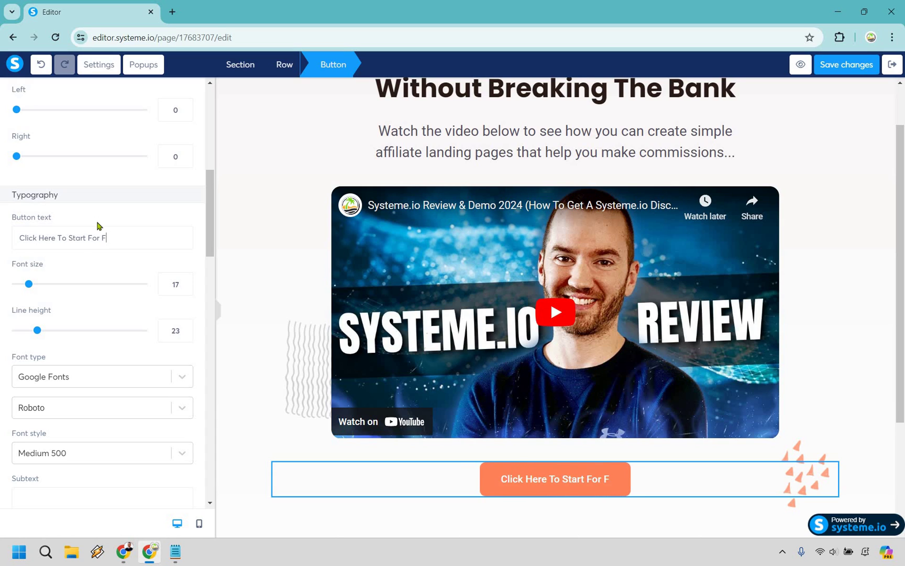
type("ree")
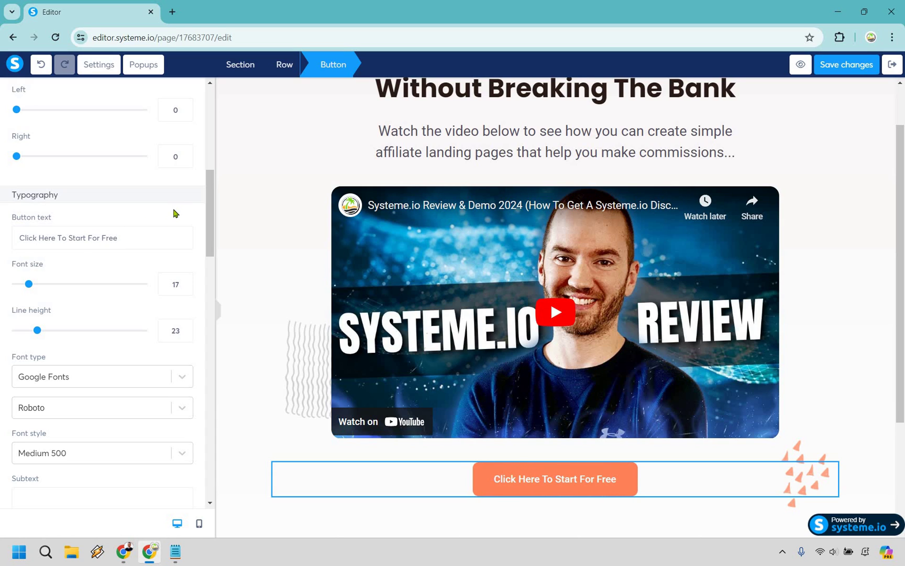
scroll(174, 213, "down", 7)
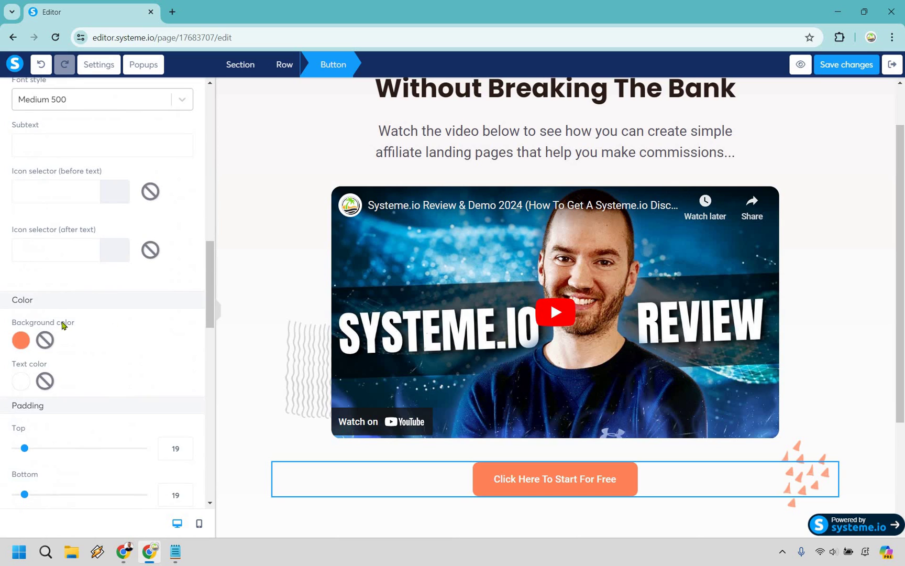
Set the button's background colour to the red swatch D0021B, then deselect it.
scroll(62, 325, "down", 1)
left_click(21, 282)
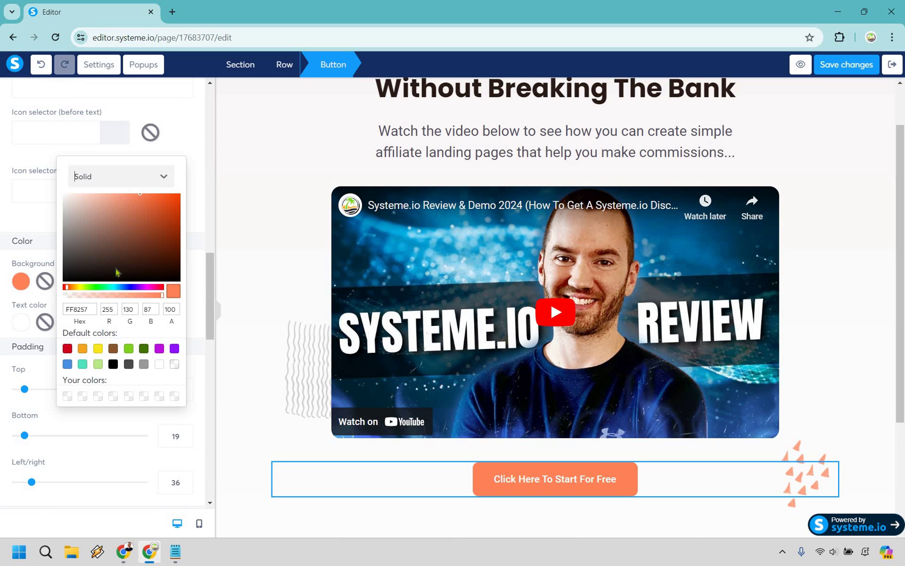
left_click(128, 349)
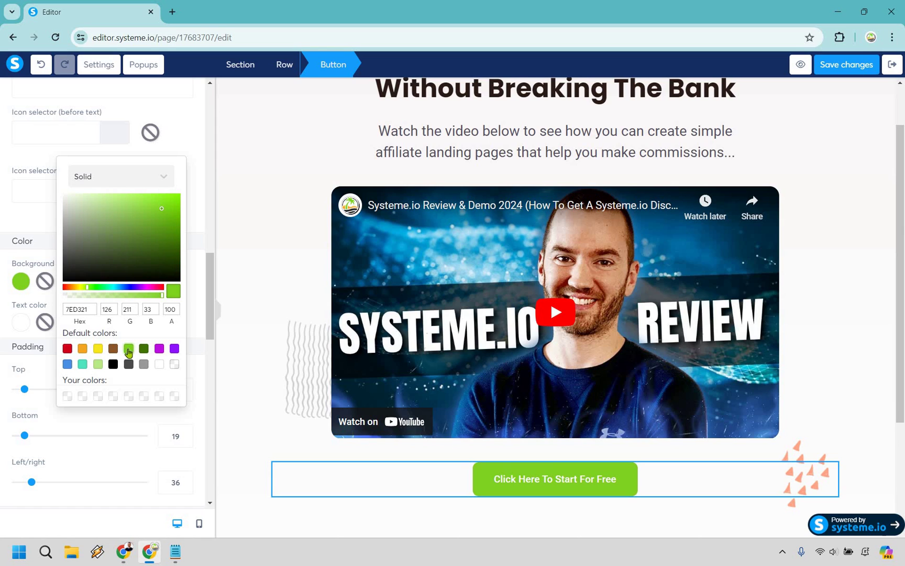
left_click(68, 364)
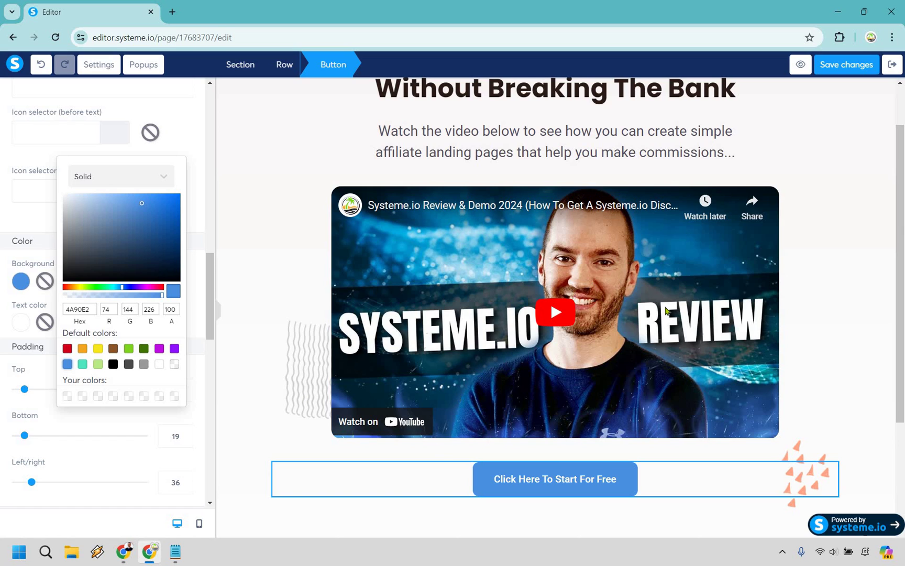
left_click(68, 348)
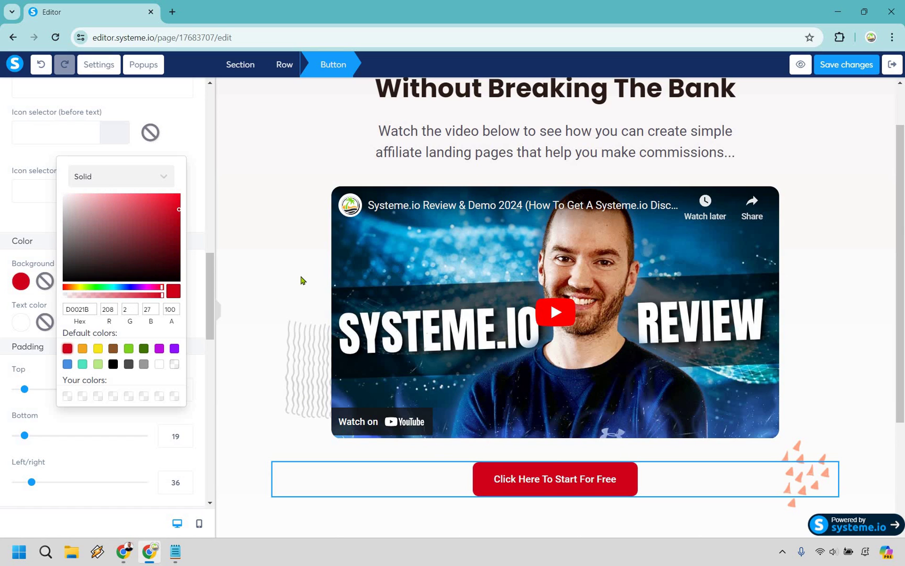
left_click(823, 284)
scroll(858, 255, "down", 3)
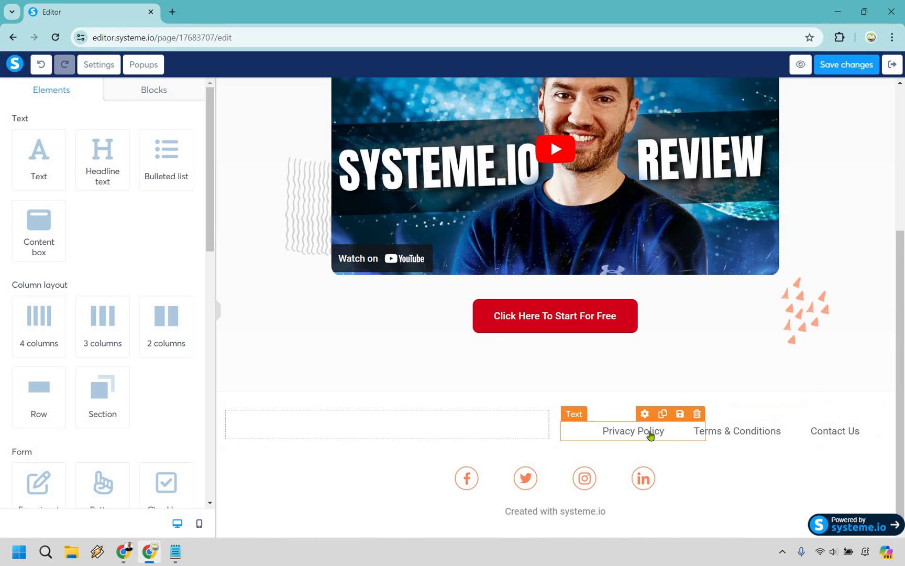
left_click(744, 435)
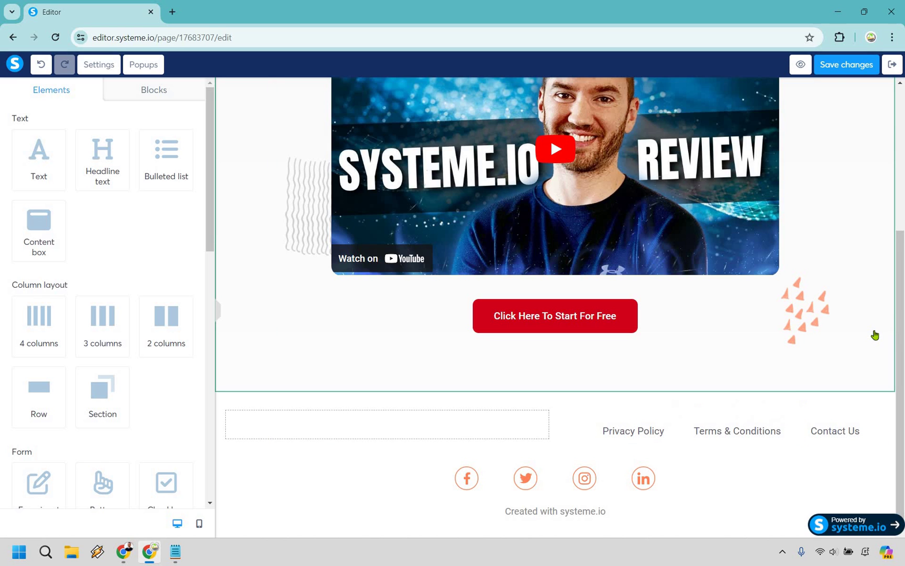
scroll(874, 335, "up", 4)
scroll(851, 380, "down", 4)
left_click(792, 431)
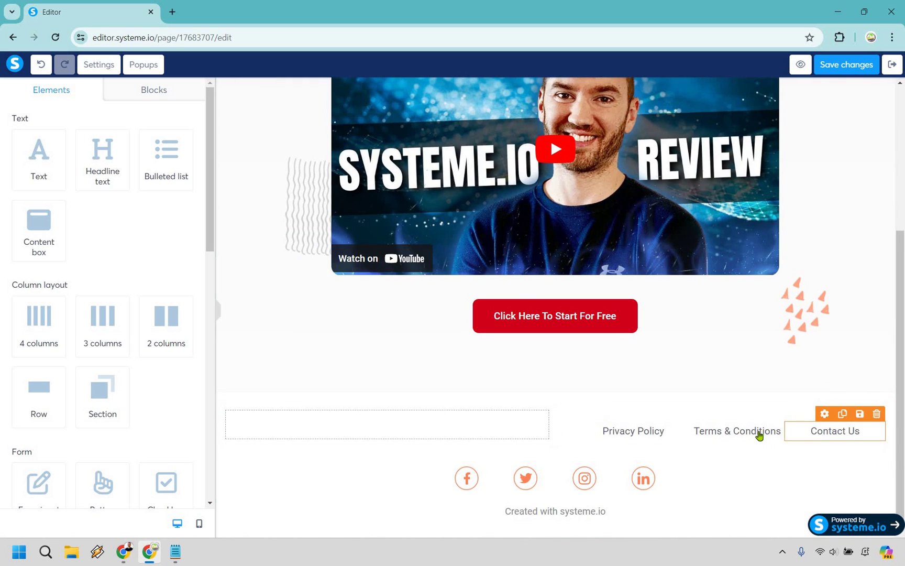
left_click(710, 432)
left_click_drag(784, 431, 697, 429)
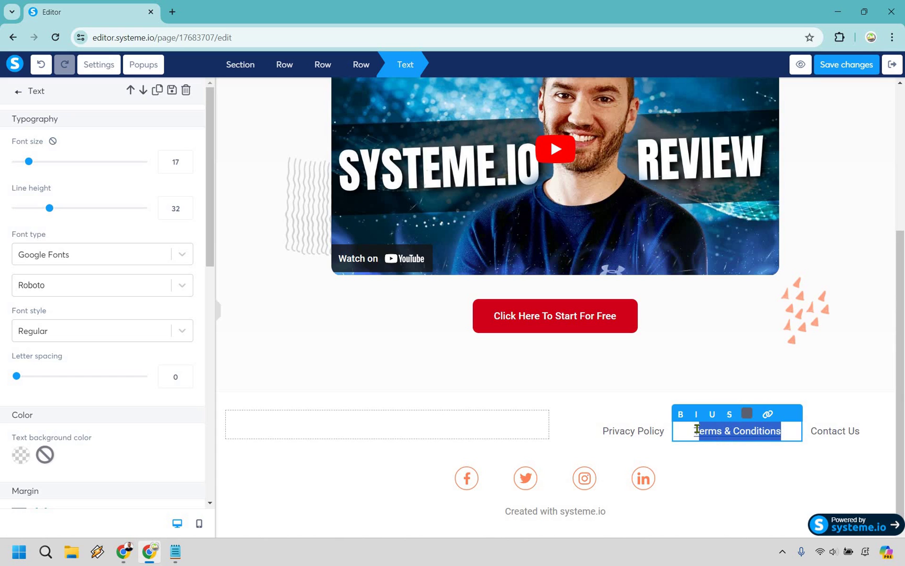
left_click(768, 414)
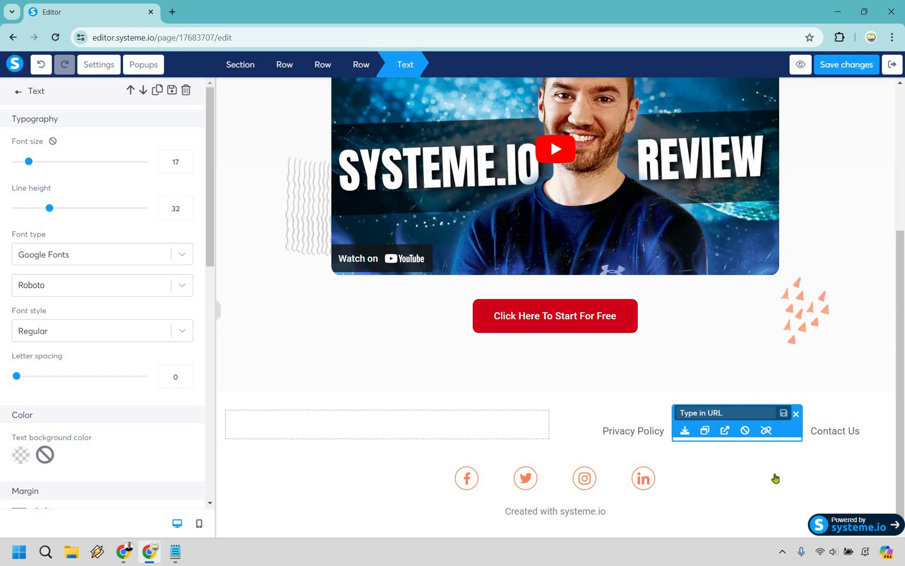
left_click(716, 445)
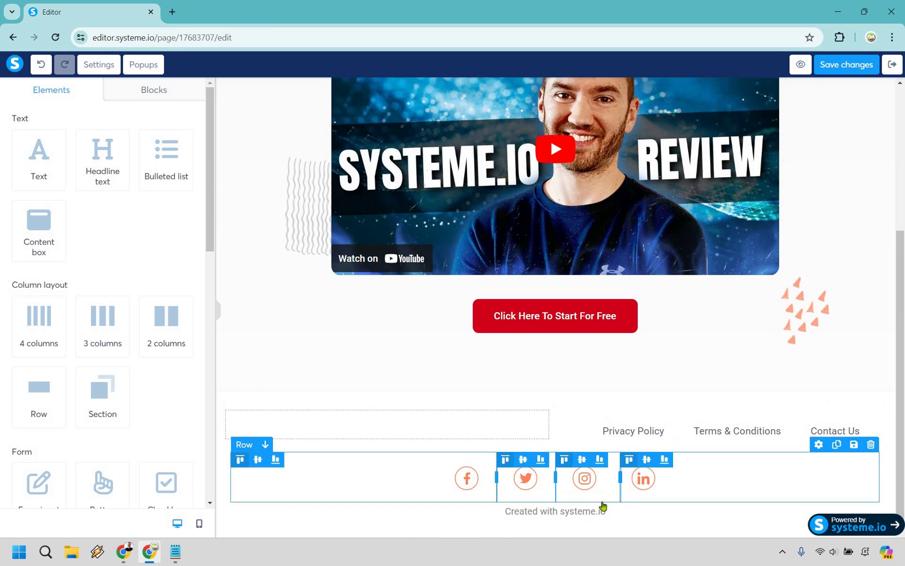
Save the landing page changes and preview the sales page in a new tab.
scroll(845, 79, "up", 5)
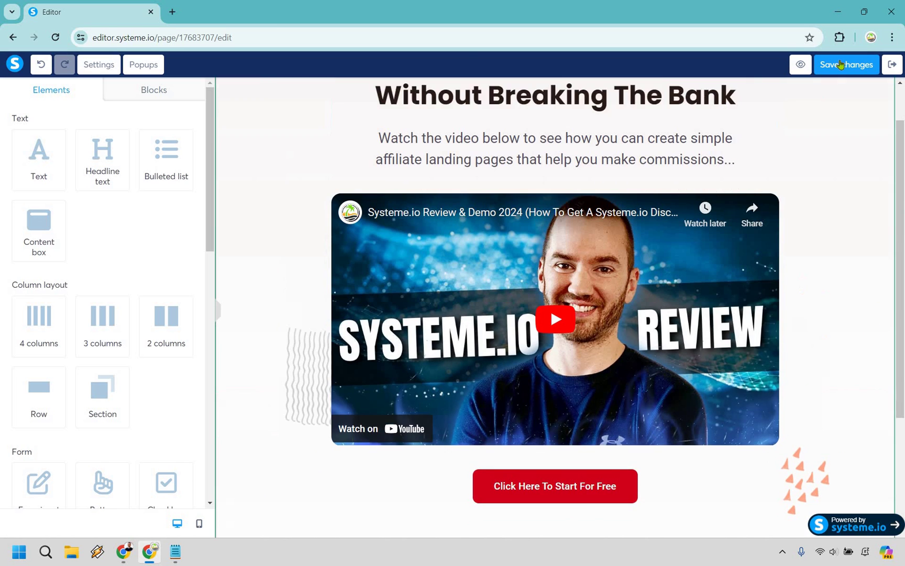
left_click(841, 64)
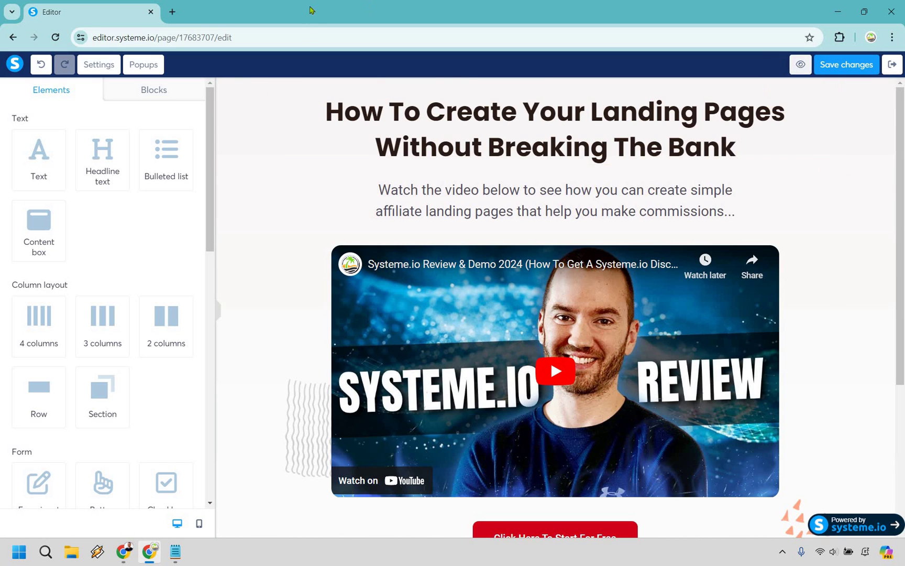
left_click(800, 64)
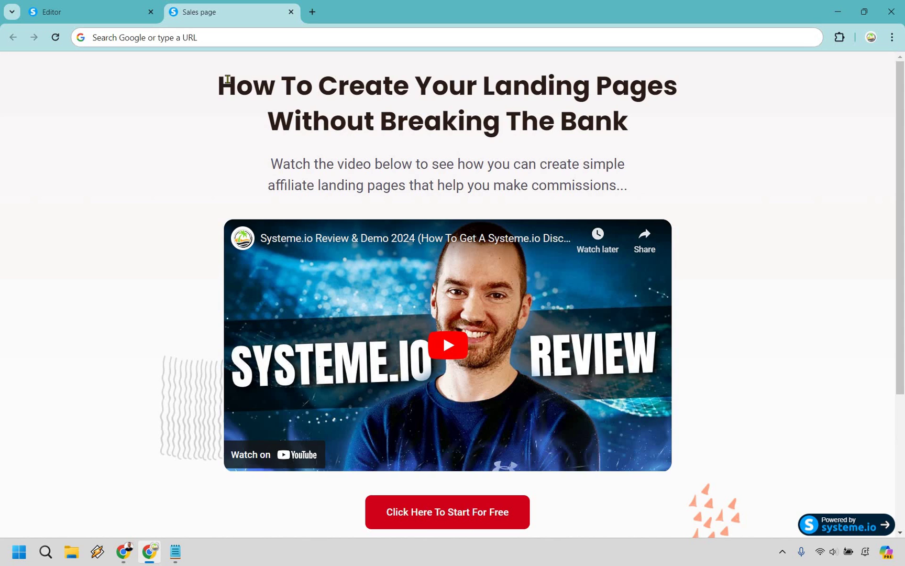
left_click_drag(626, 99, 265, 145)
left_click(269, 157)
left_click(645, 184, "shift")
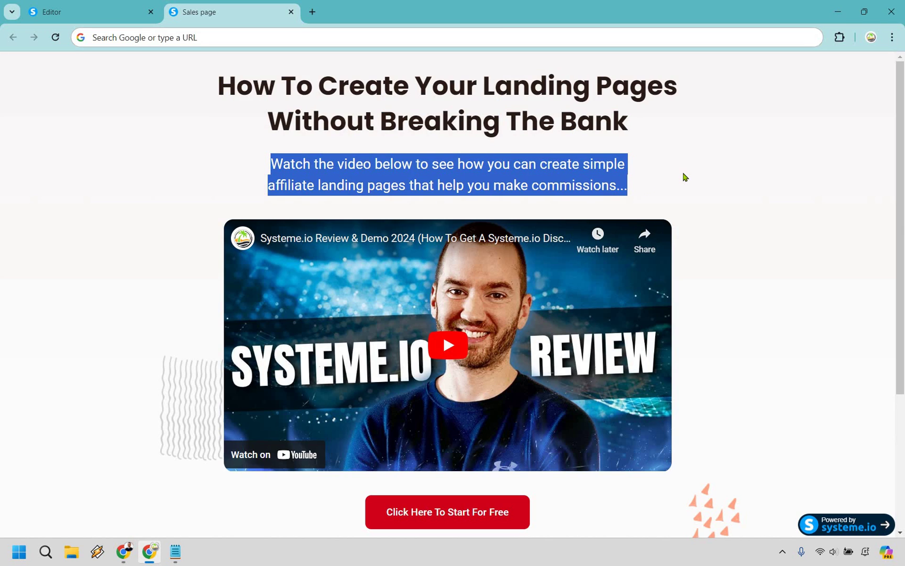
left_click(684, 177)
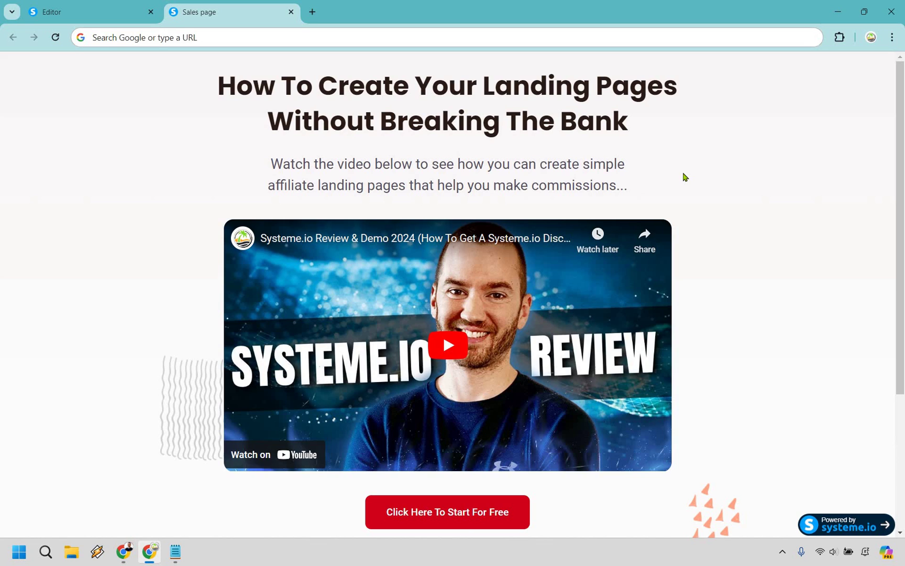
scroll(768, 213, "down", 2)
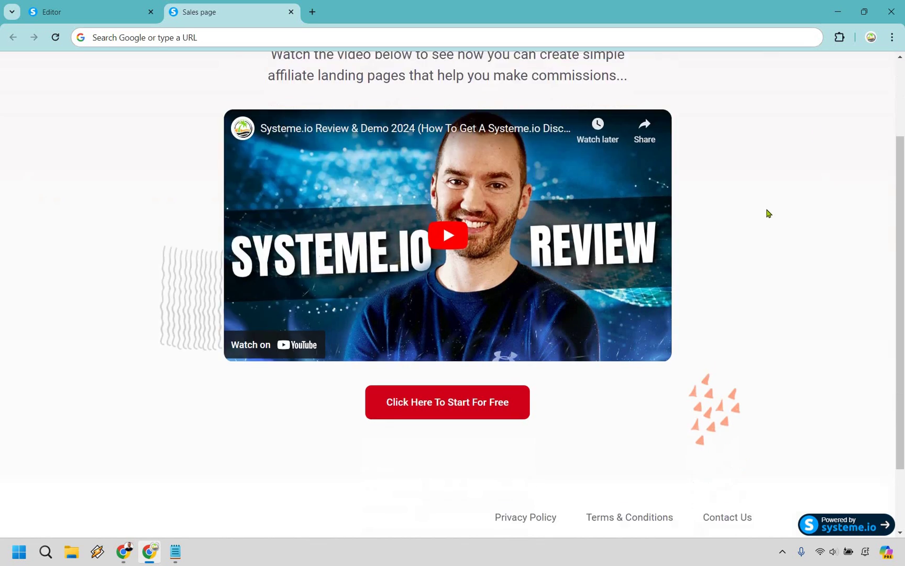
scroll(523, 510, "up", 2)
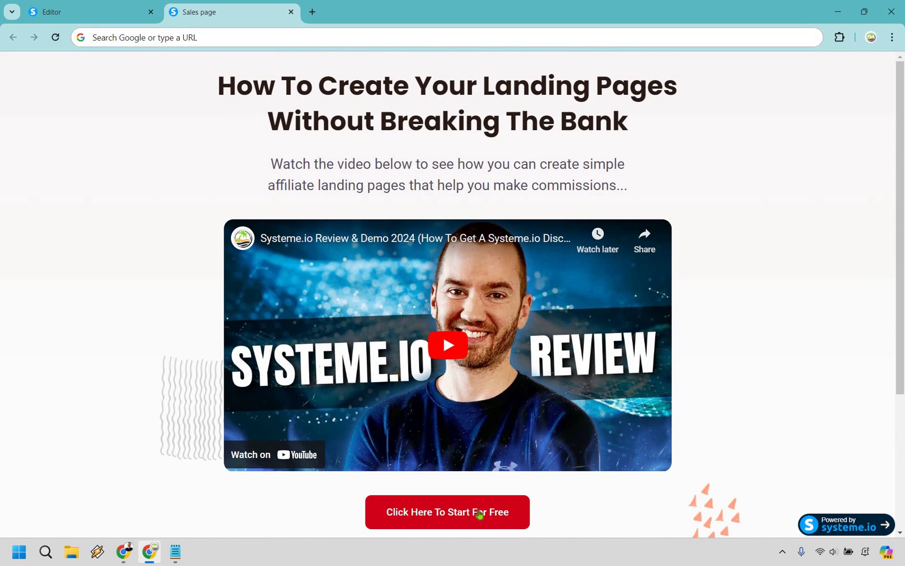